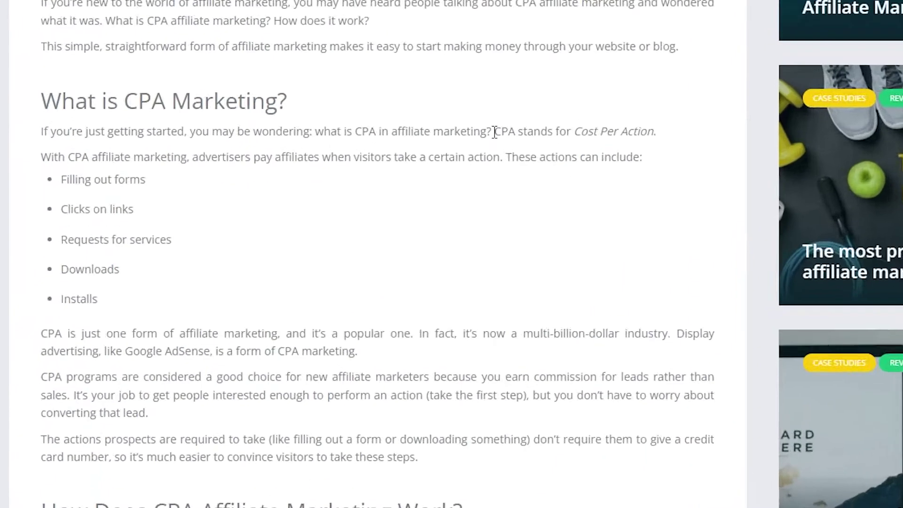
Highlight the Cost Per Action definition and the line about advertisers paying affiliates.
left_click_drag(321, 245, 363, 244)
left_click_drag(635, 100, 127, 125)
left_click_drag(36, 127, 742, 122)
left_click(456, 172)
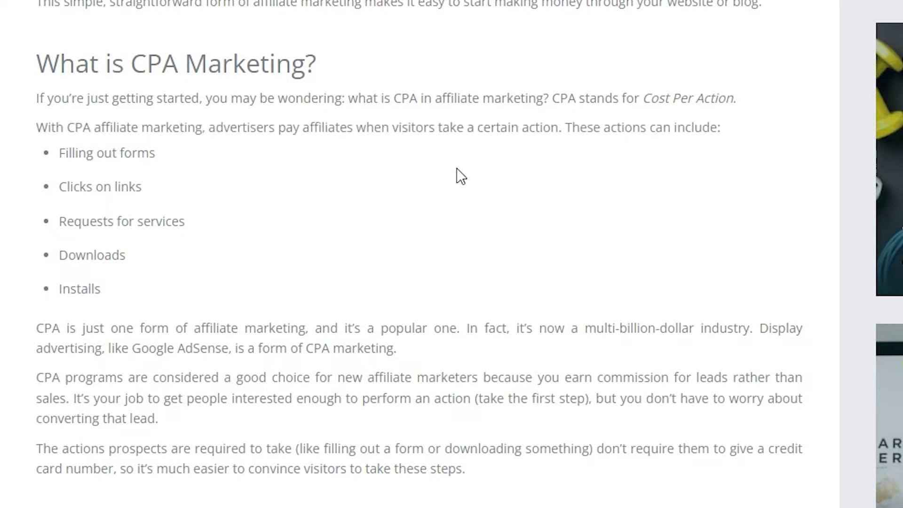
Highlight each paid action: filling out forms, clicks on links, requests for services, downloads and installs.
left_click_drag(61, 153, 155, 155)
left_click_drag(69, 184, 191, 190)
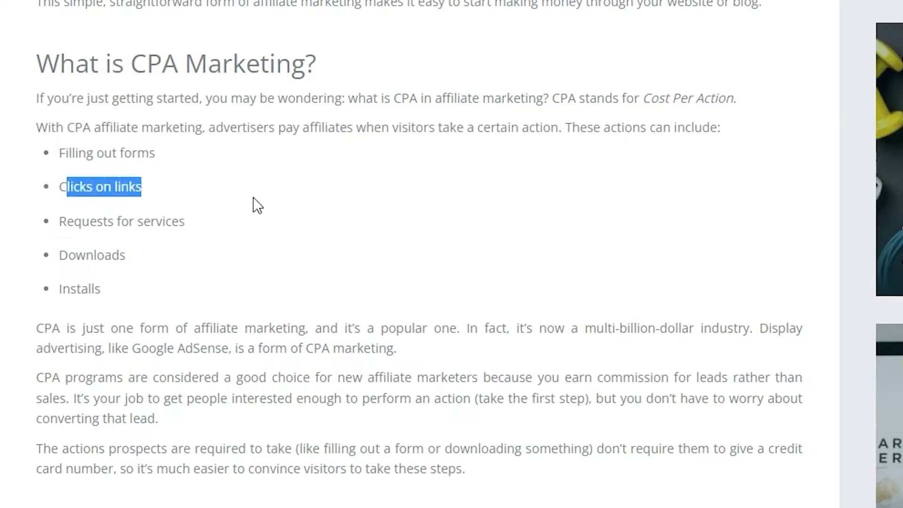
left_click_drag(65, 225, 210, 224)
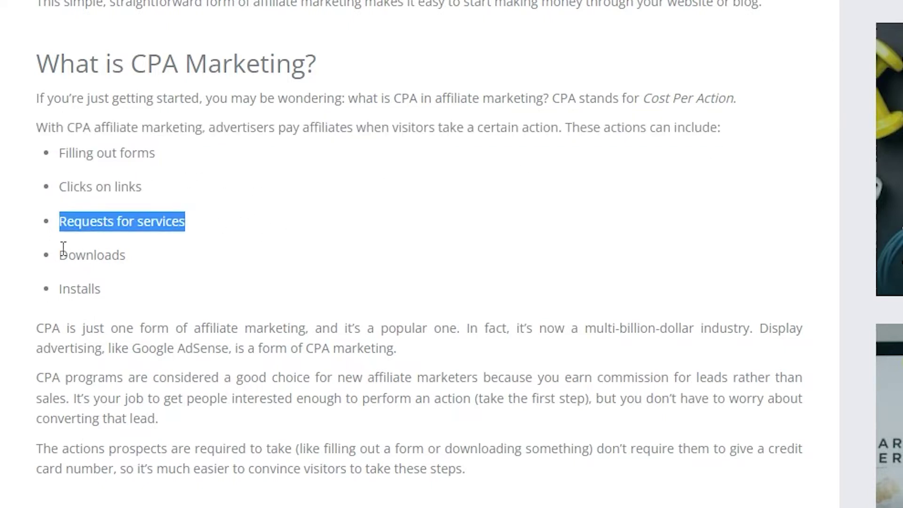
left_click_drag(63, 248, 159, 298)
left_click(193, 300)
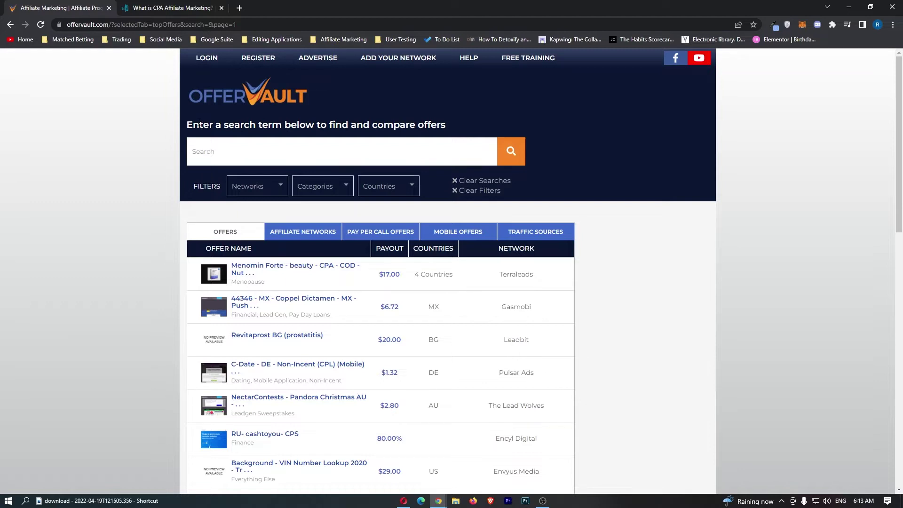
Close the CPA article and open the Menomin Forte, Coppel Dictamen, Revitaprost and NectarContests offers in new tabs.
scroll(252, 154, "down", 1)
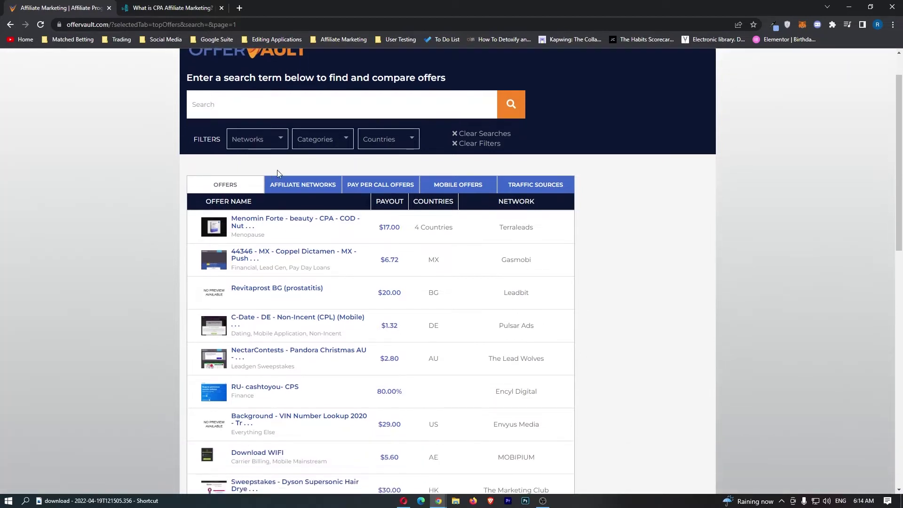
left_click(221, 8)
right_click(255, 222)
left_click(281, 224)
right_click(284, 249)
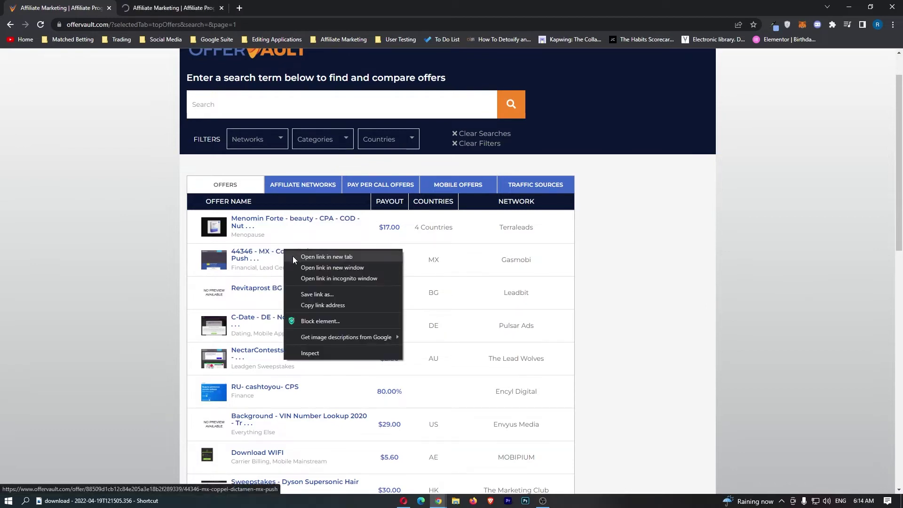
left_click(292, 255)
right_click(280, 286)
left_click(285, 294)
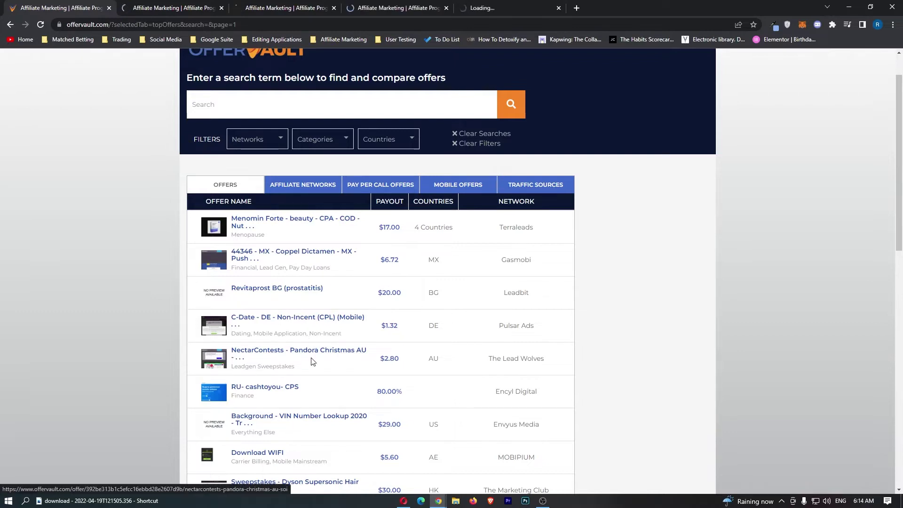
middle_click(311, 356)
Browse the Menomin Forte, Revitaprost and NectarContests offer pages, then close those extra tabs.
key("ctrl+Tab")
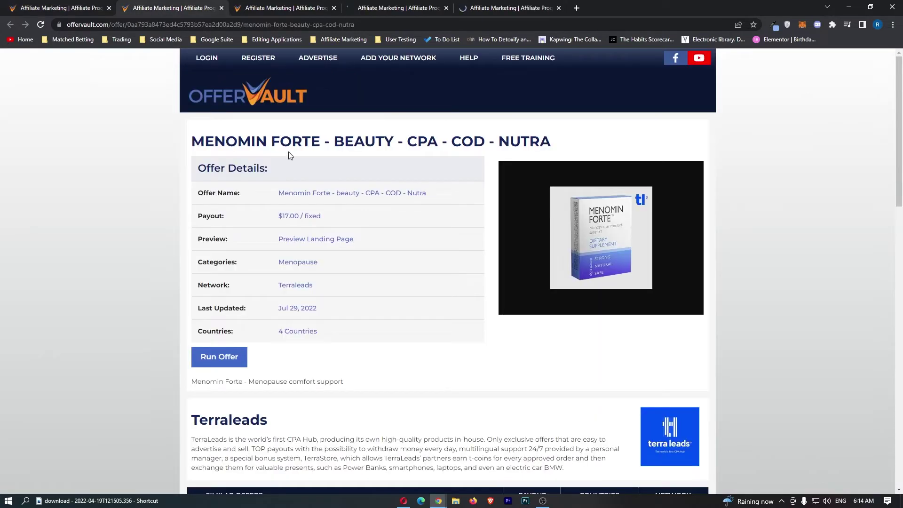
scroll(374, 263, "down", 2)
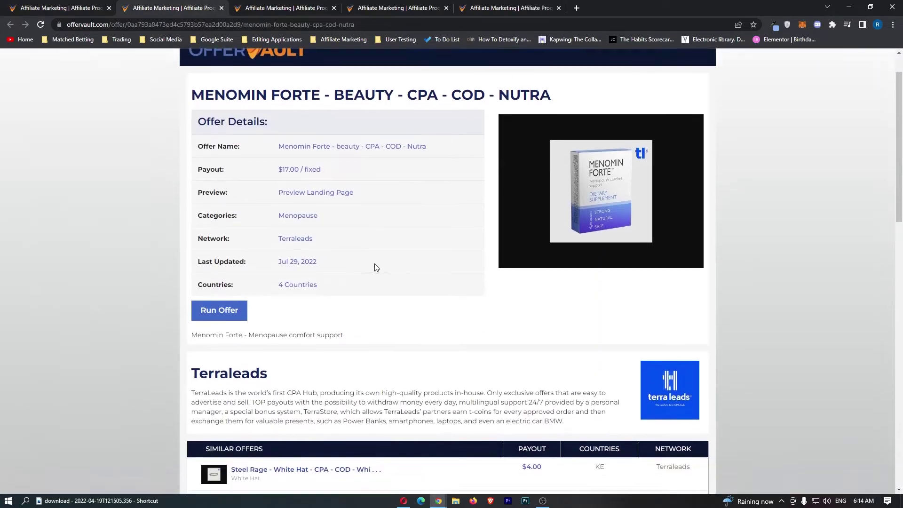
scroll(376, 268, "up", 2)
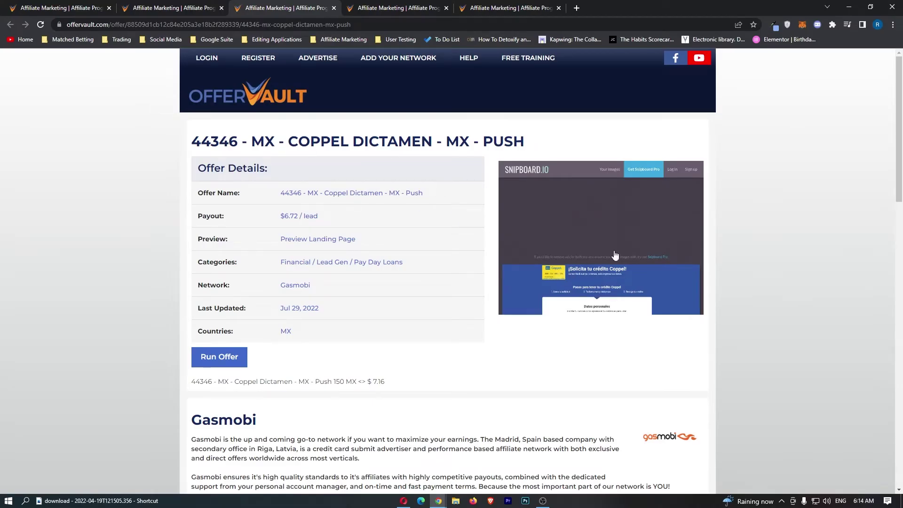
left_click(376, 8)
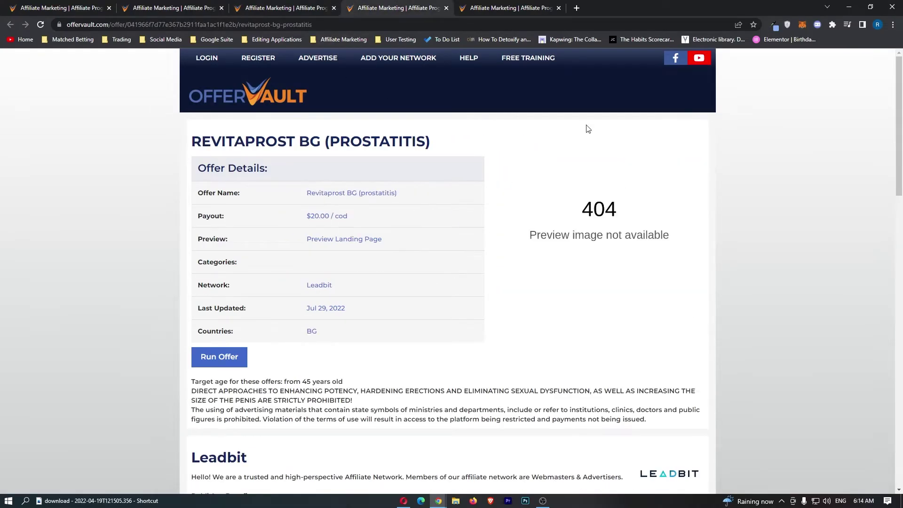
left_click(497, 6)
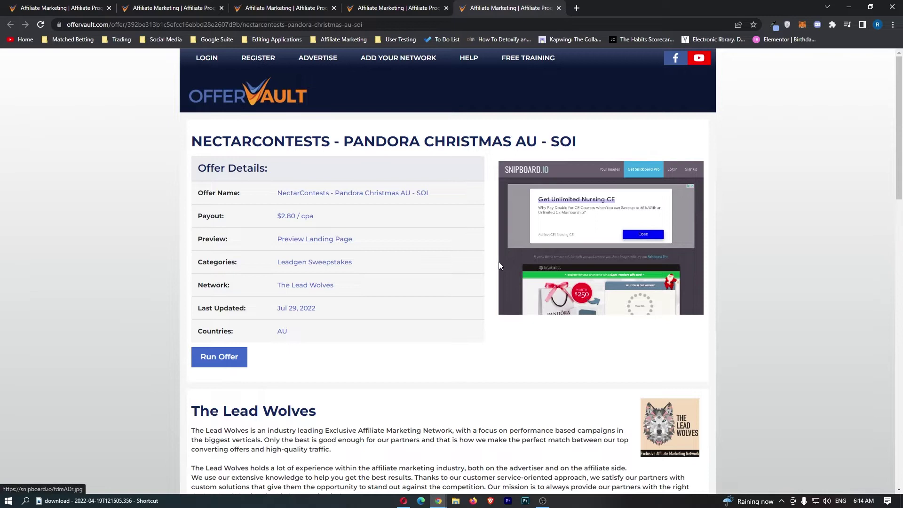
left_click(220, 9)
left_click(220, 9)
left_click(219, 8)
left_click(219, 8)
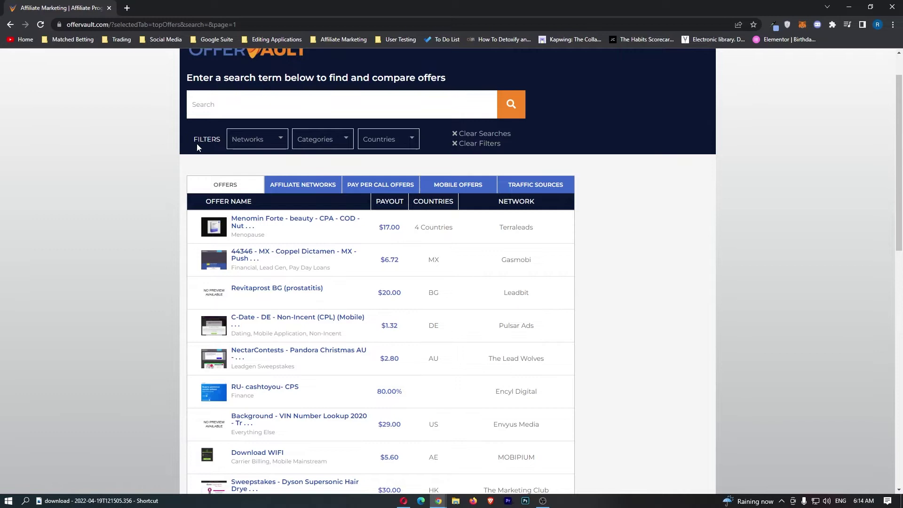
Pick Sweepstakes from the Categories filter to list offers like Samsung S21 and iPhone 13 Pro.
left_click(317, 157)
left_click(341, 145)
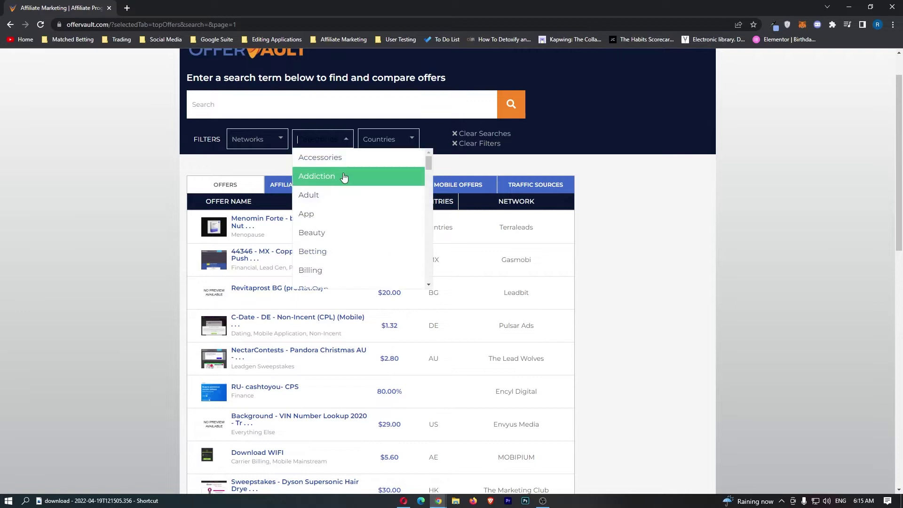
scroll(344, 177, "down", 3)
scroll(343, 176, "up", 3)
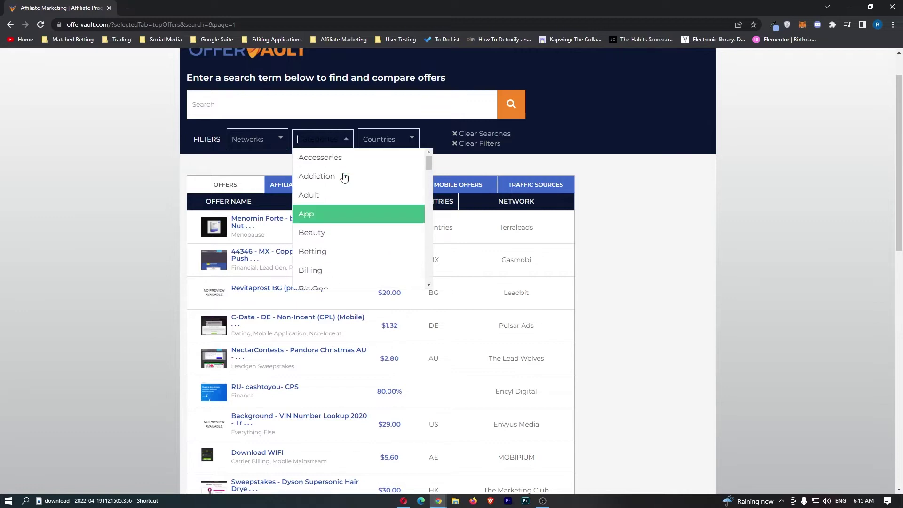
scroll(324, 206, "down", 1)
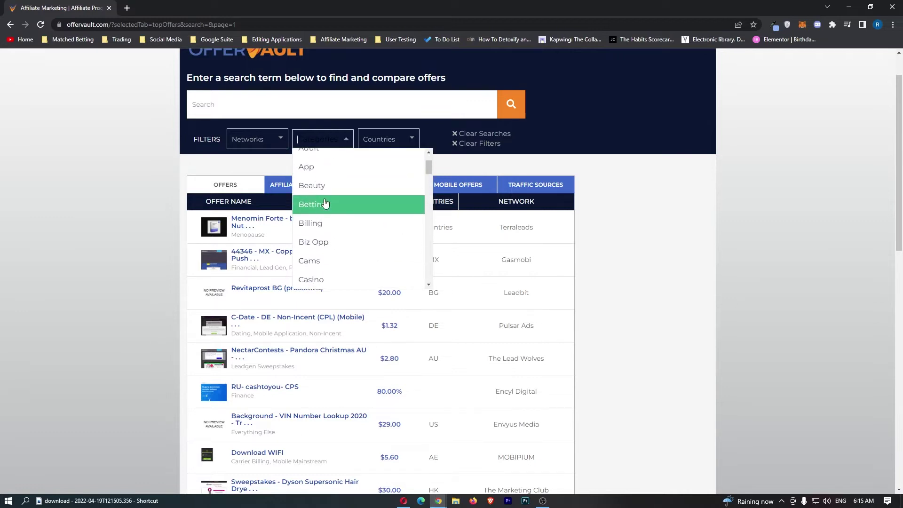
scroll(339, 202, "down", 1)
scroll(338, 209, "down", 1)
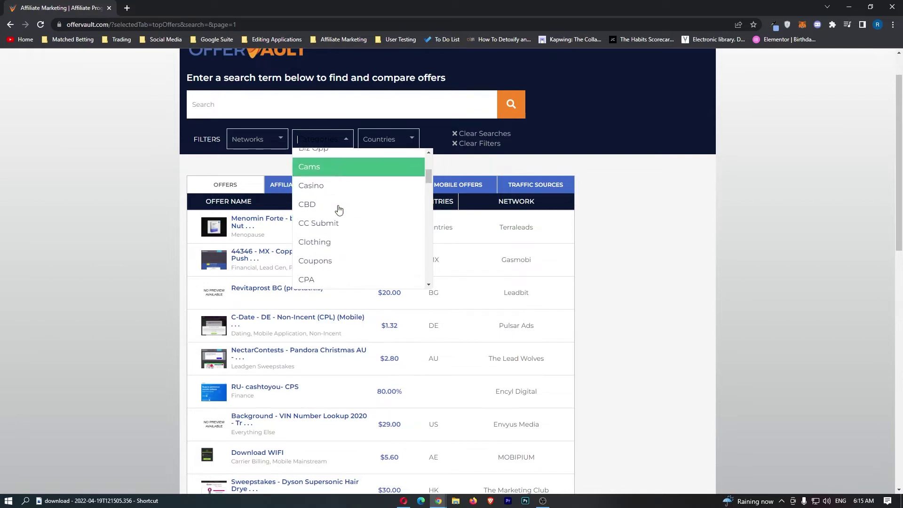
scroll(338, 209, "down", 6)
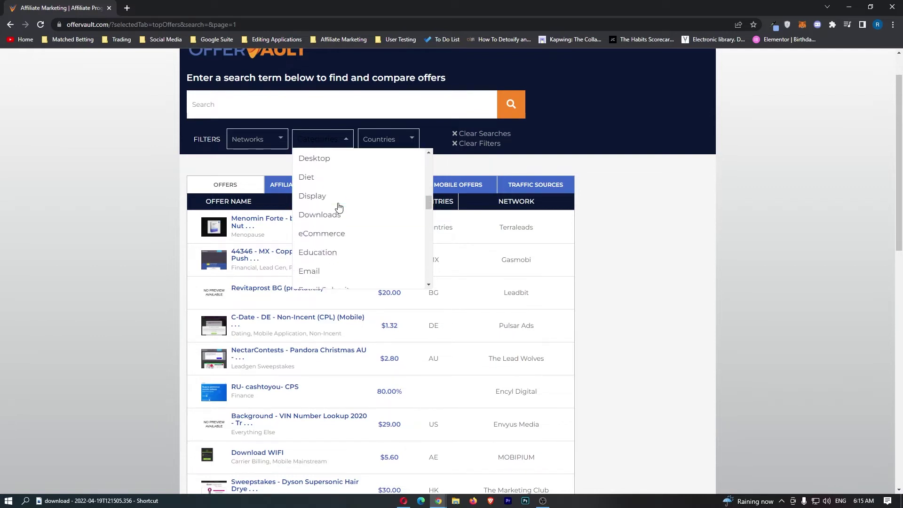
scroll(338, 207, "down", 8)
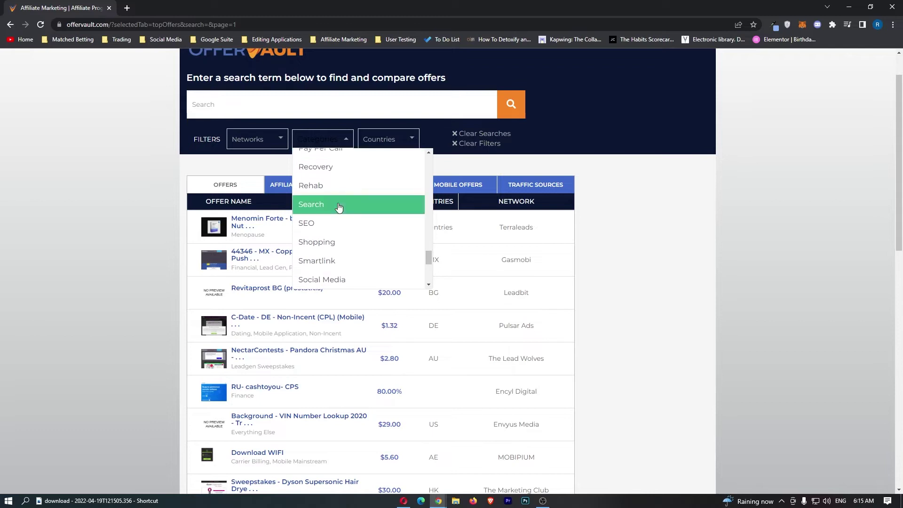
scroll(339, 207, "down", 5)
left_click(348, 232)
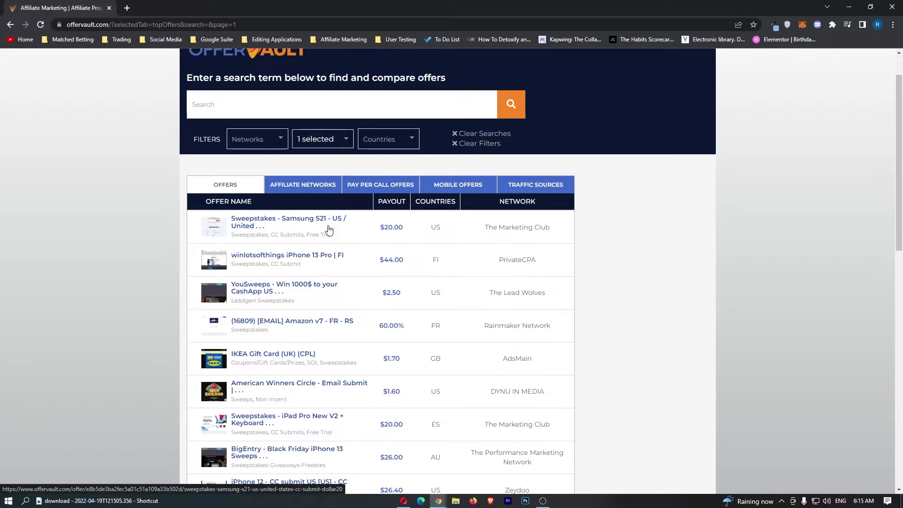
Review the $20.00 CPA Sweepstakes - iPad Pro New V2 + Keyboard (ES) offer, then return to the list.
right_click(257, 416)
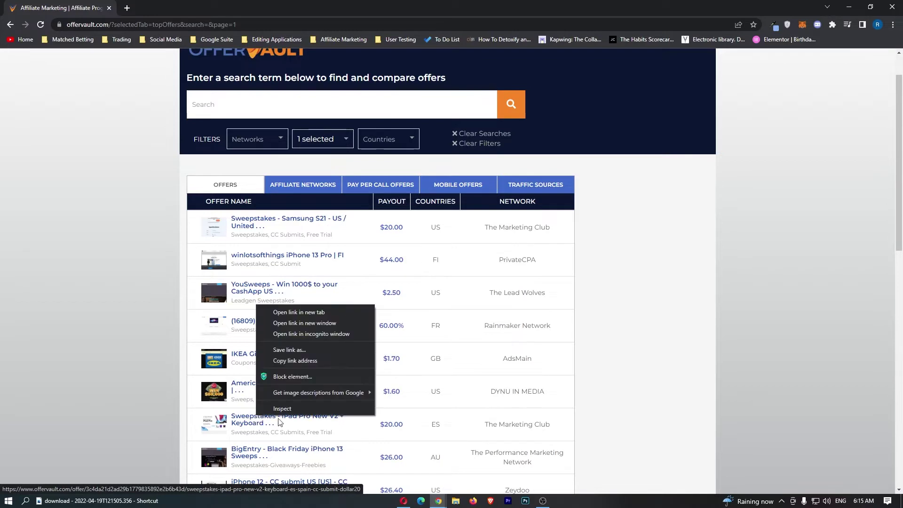
left_click(295, 323)
left_click(172, 8)
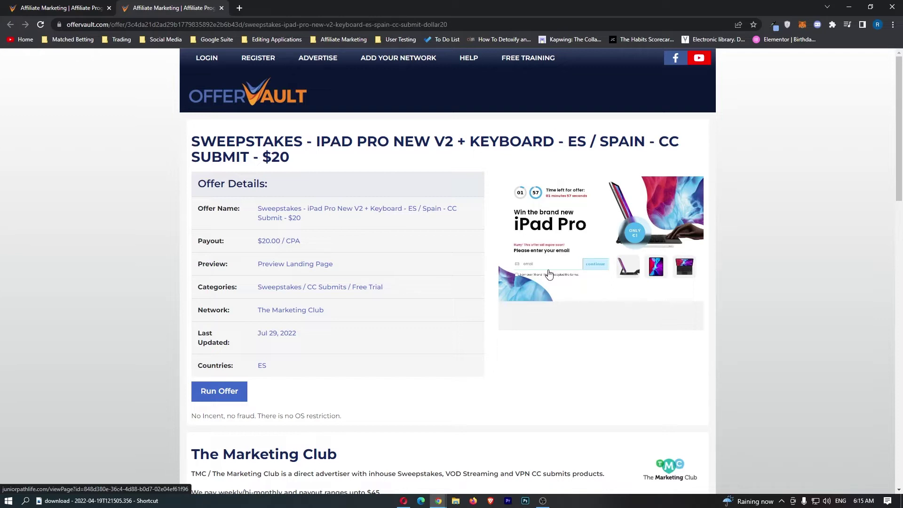
key("alt+Left")
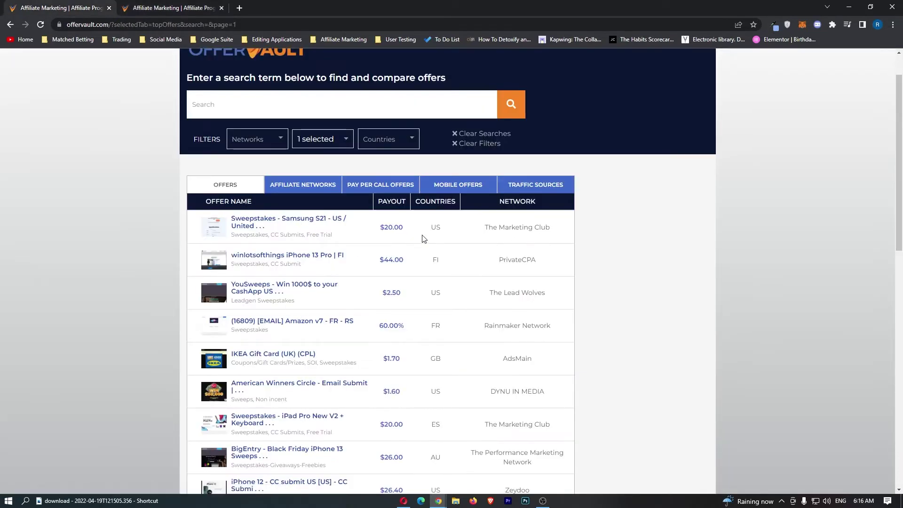
Highlight the COUNTRIES column heading, close the extra offer tab, and scroll back up to the filters.
double_click(435, 202)
left_click_drag(436, 227, 436, 227)
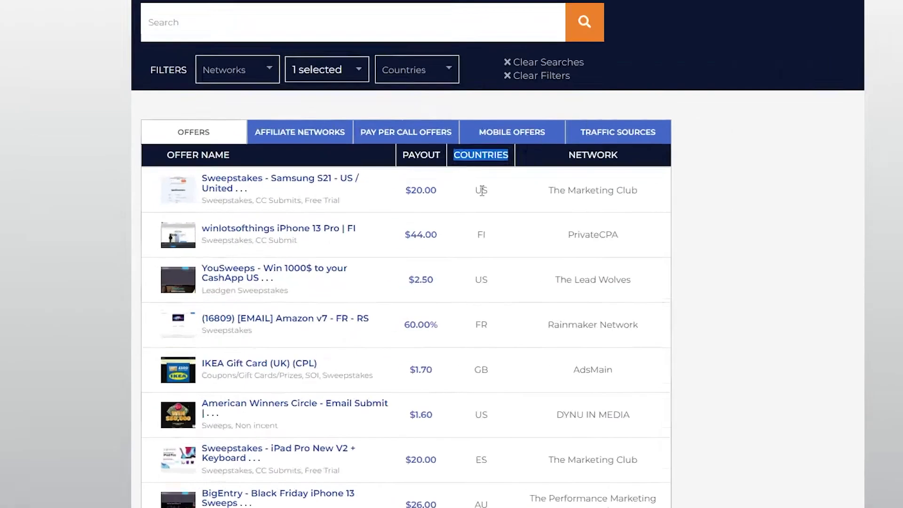
left_click_drag(560, 128, 583, 157)
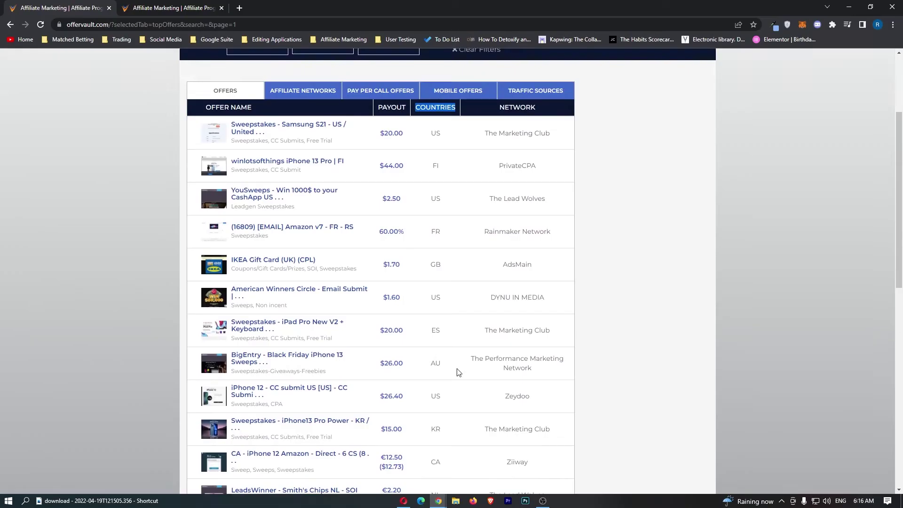
scroll(459, 371, "down", 1)
key("ctrl+w")
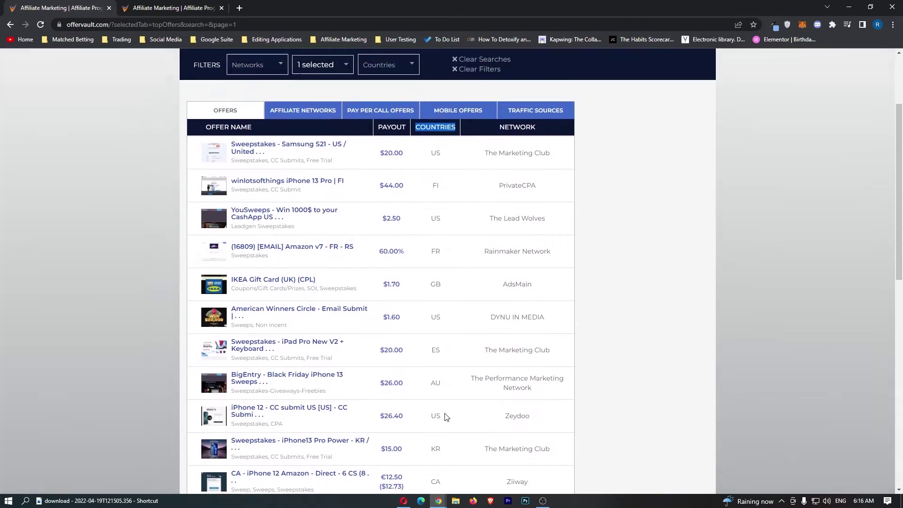
scroll(679, 254, "up", 2)
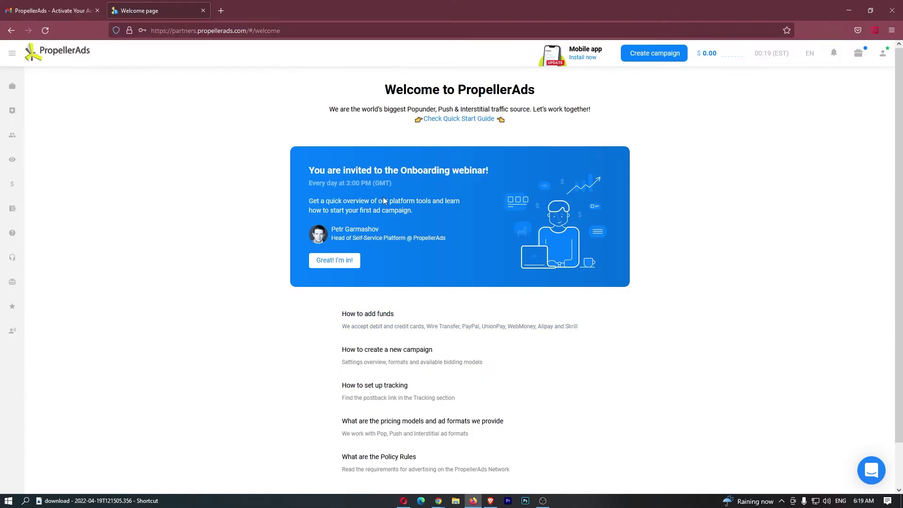
Close the 'Activate Your Account' tab in PropellerAds.
left_click(97, 10)
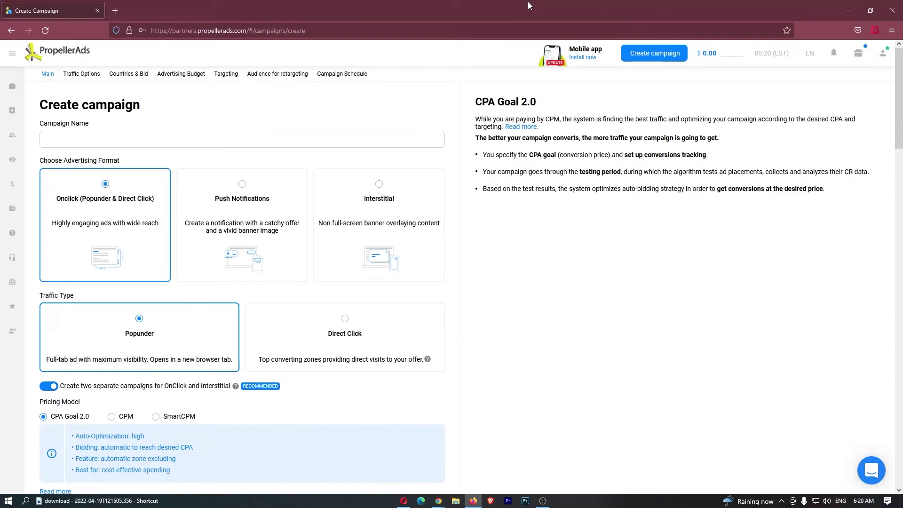
Set the campaign format to Push Notifications and target country to France, then return to OfferVault.
left_click(287, 205)
scroll(673, 221, "down", 3)
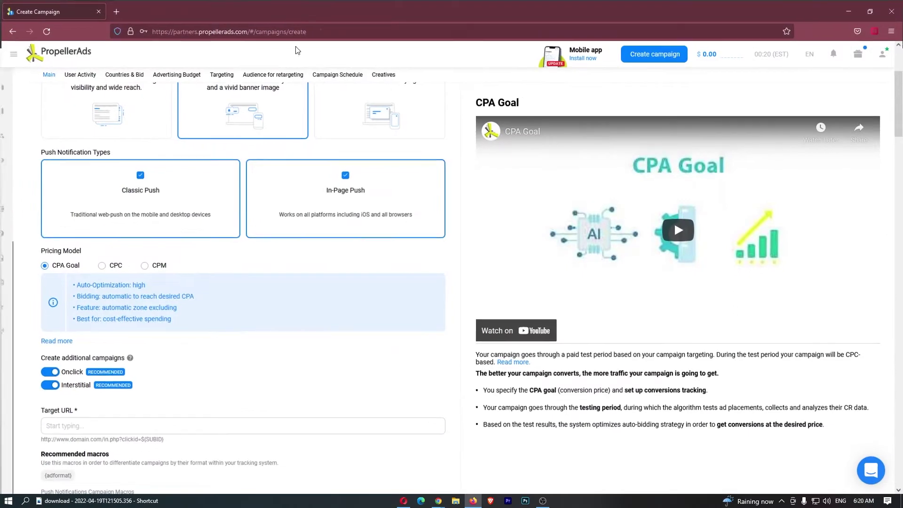
scroll(287, 228, "down", 12)
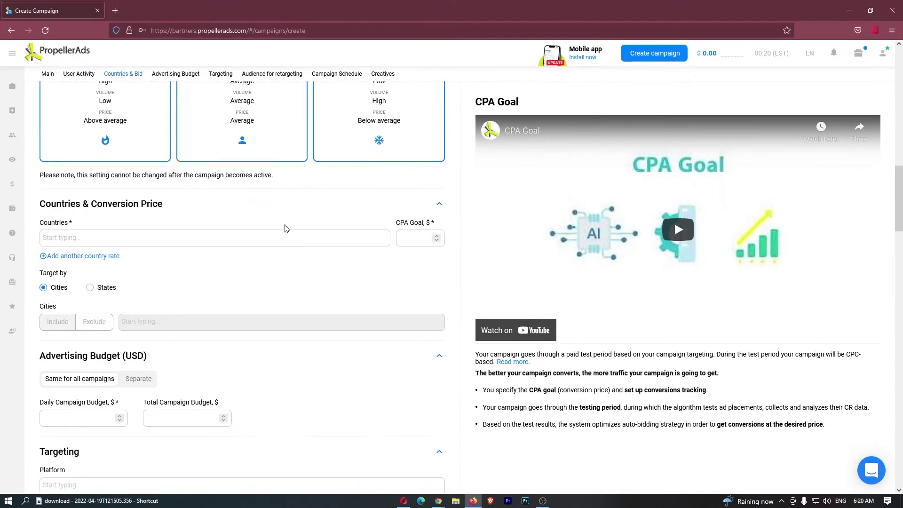
left_click(66, 198)
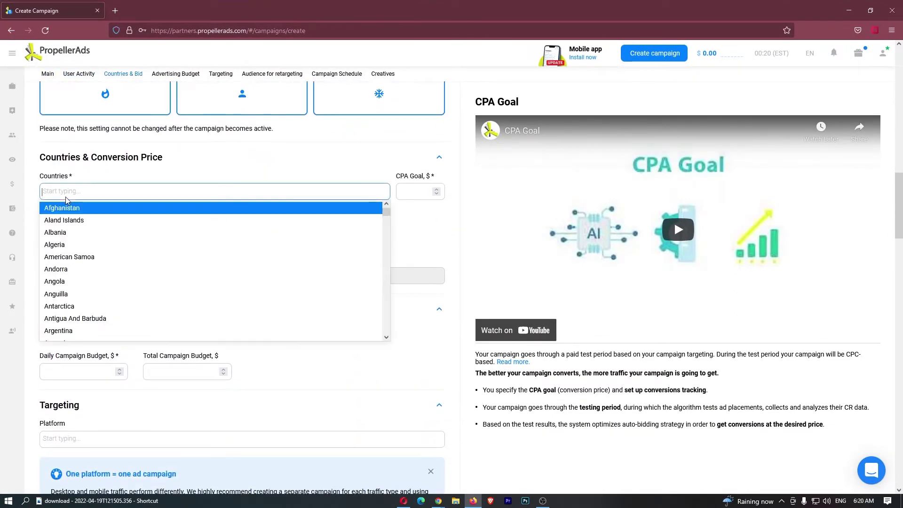
type("fra")
left_click(76, 209)
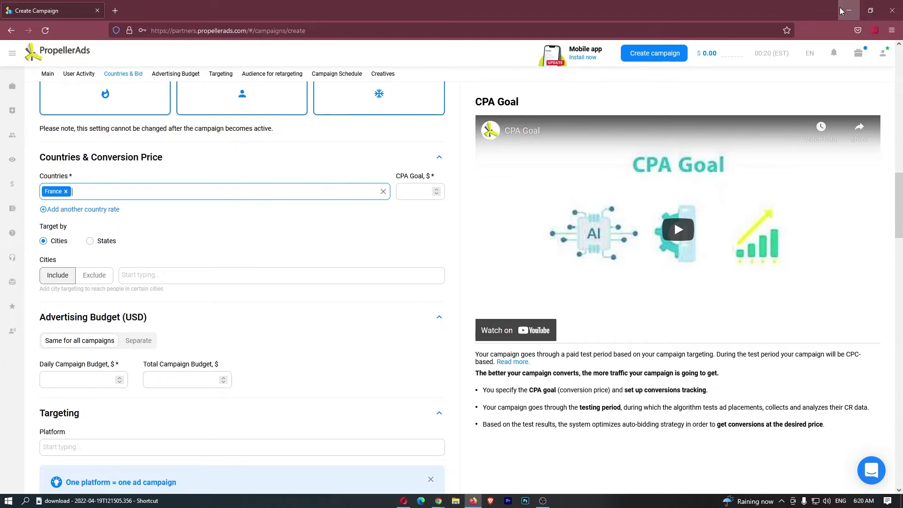
key("alt+Tab")
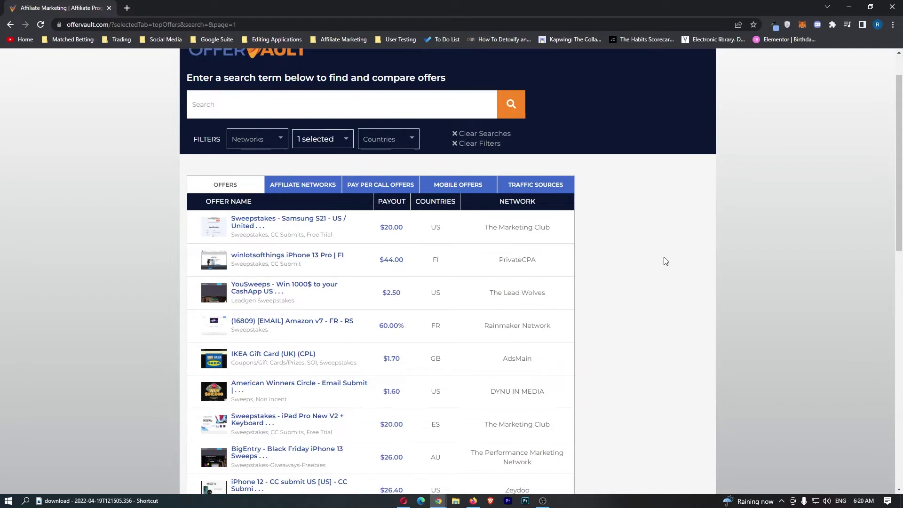
Filter offers to United States and open the iPhone 13 Pro Max, Nespresso and Xbox One X Bundle offers in new tabs.
left_click(382, 143)
left_click(402, 186)
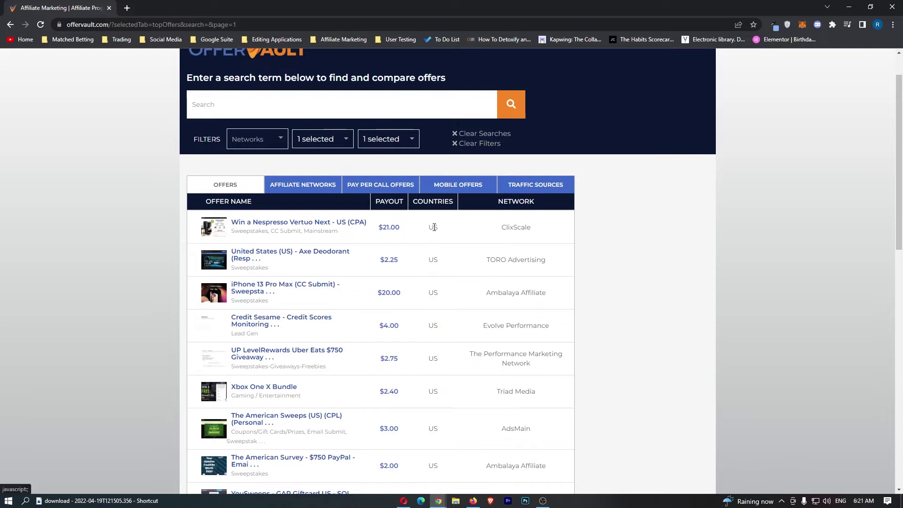
right_click(265, 288)
left_click(292, 300)
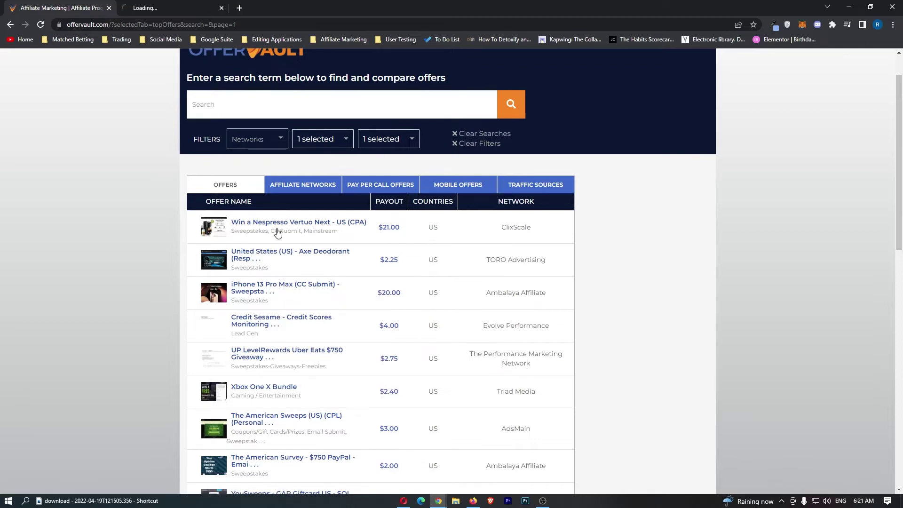
right_click(278, 229)
left_click(285, 235)
right_click(282, 386)
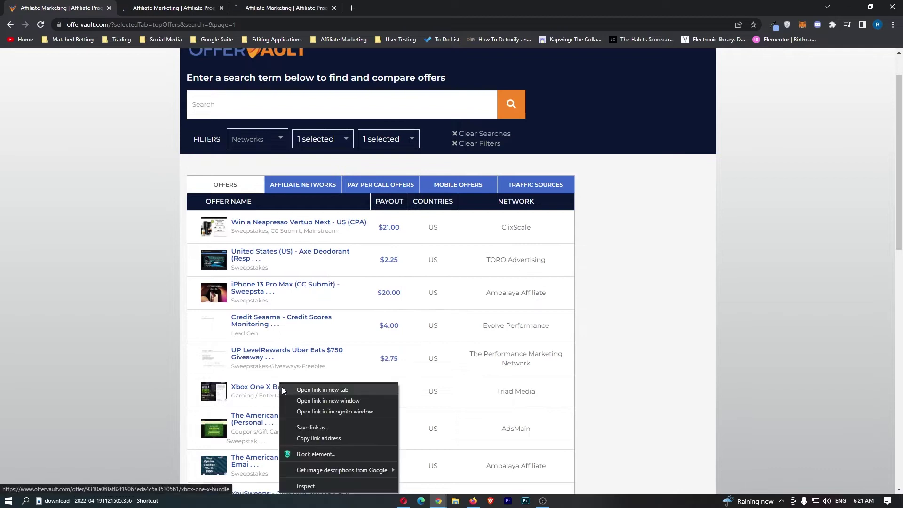
left_click(285, 393)
scroll(316, 376, "down", 3)
scroll(319, 376, "down", 3)
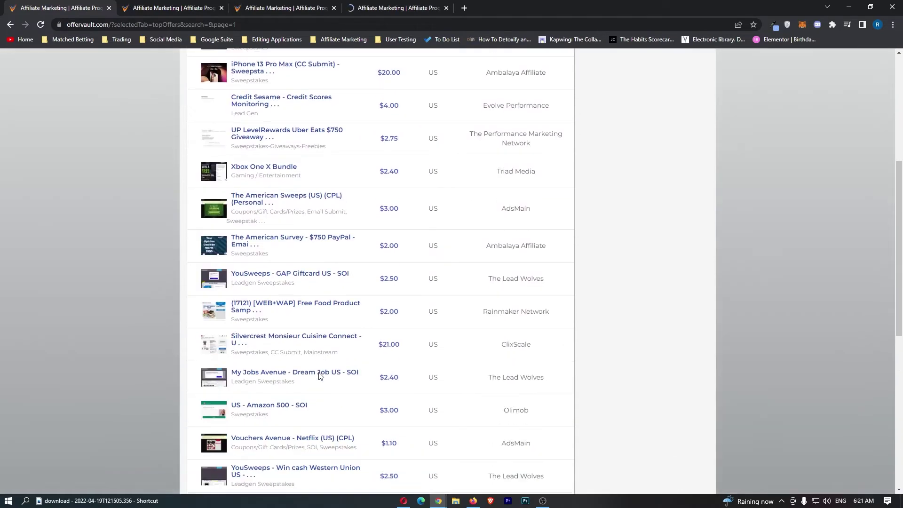
Compare payouts: iPhone 13 Pro Max $20.00, Nespresso $21.00 and Xbox One X Bundle $2.40 CPA.
left_click(173, 5)
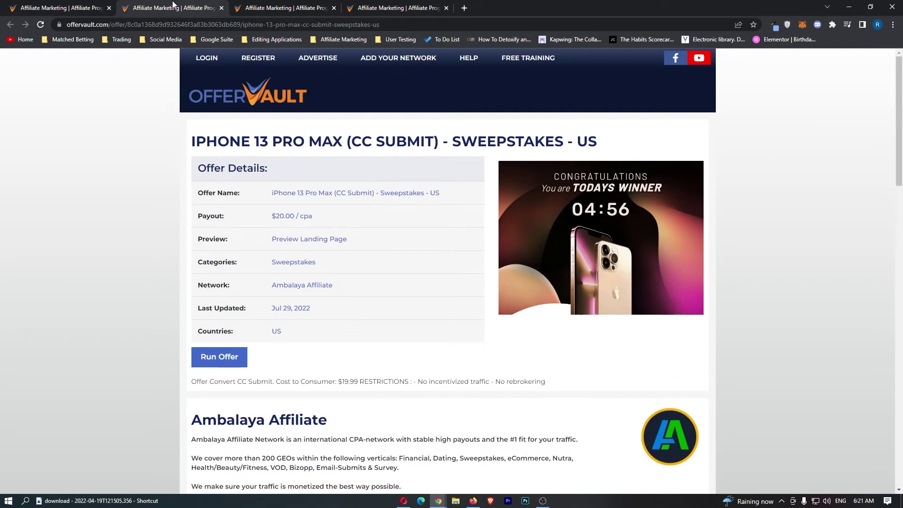
left_click_drag(272, 217, 319, 218)
left_click(329, 219)
left_click(310, 5)
left_click_drag(288, 219, 359, 223)
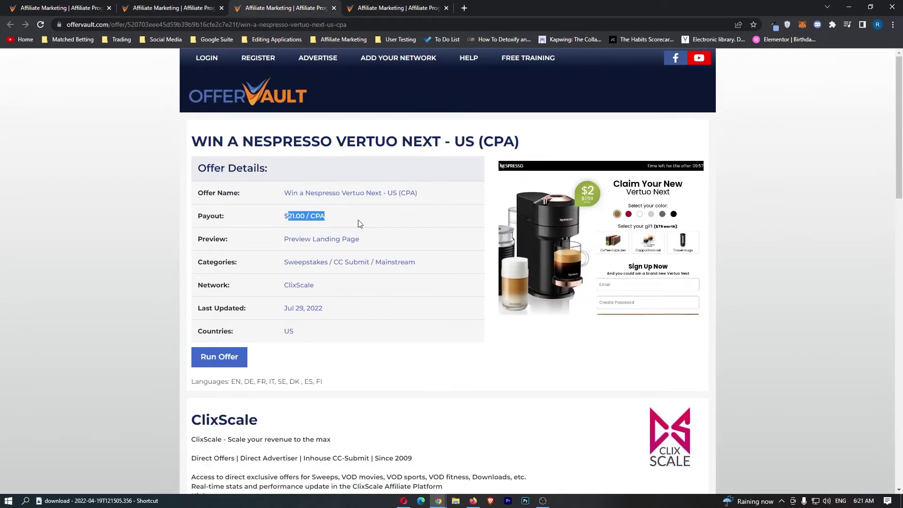
left_click(408, 5)
left_click_drag(309, 217, 365, 221)
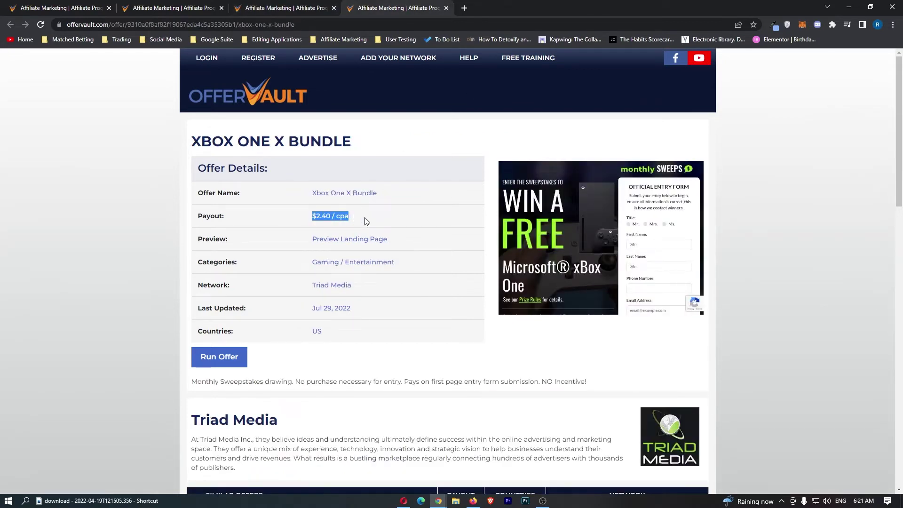
left_click(368, 222)
Close the Xbox One X Bundle and Nespresso offer tabs and return to the US offers list.
left_click(446, 8)
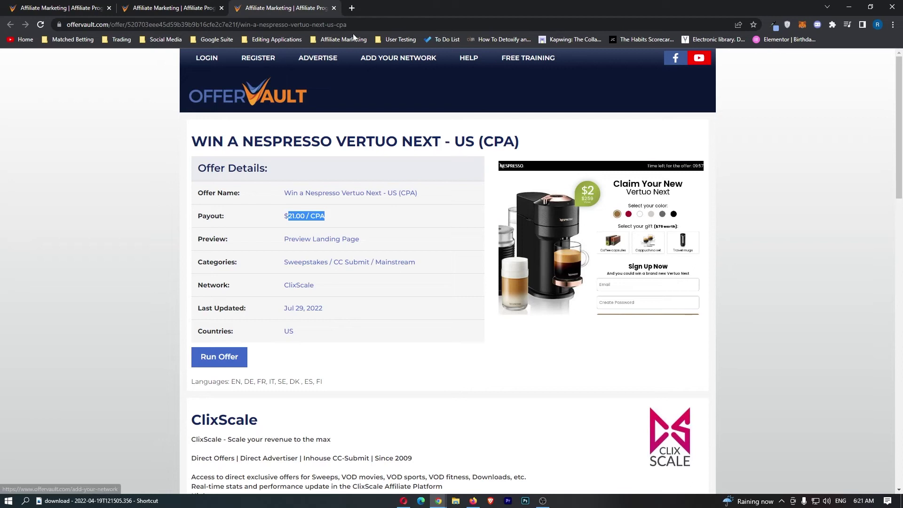
left_click(200, 5)
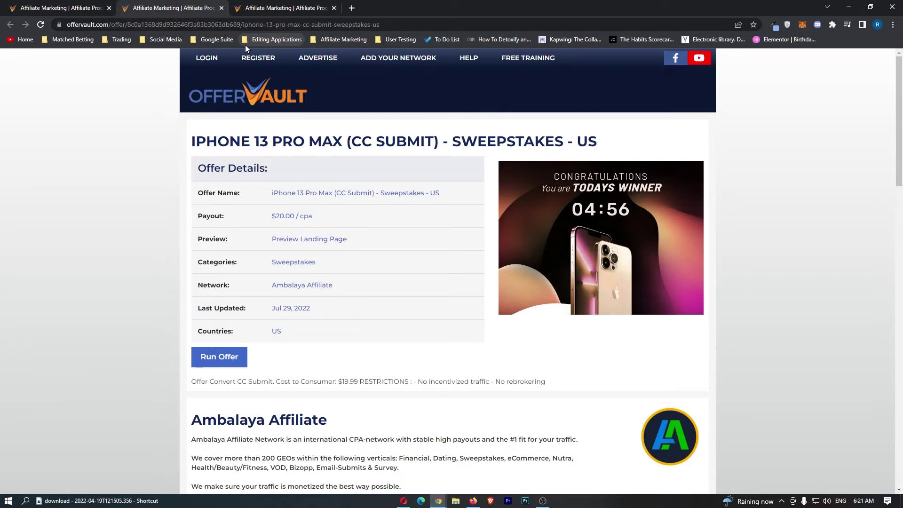
left_click(333, 8)
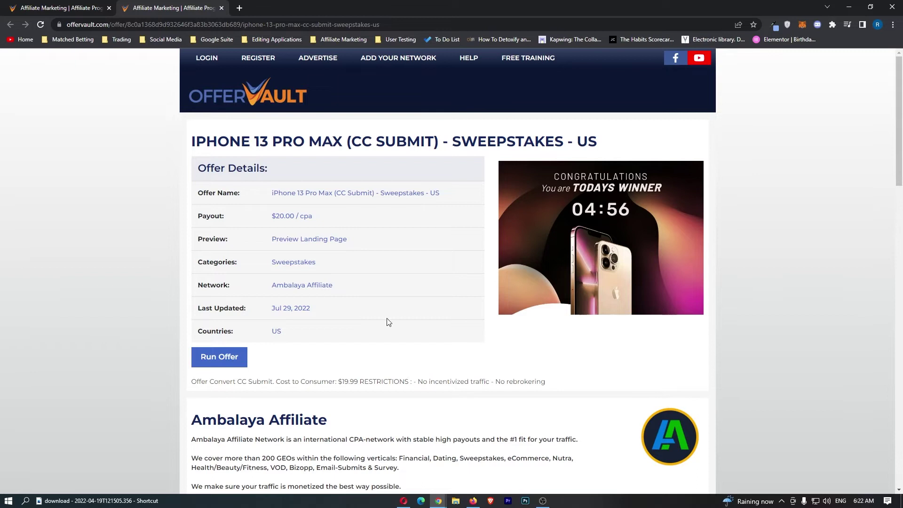
left_click(69, 10)
scroll(438, 199, "up", 6)
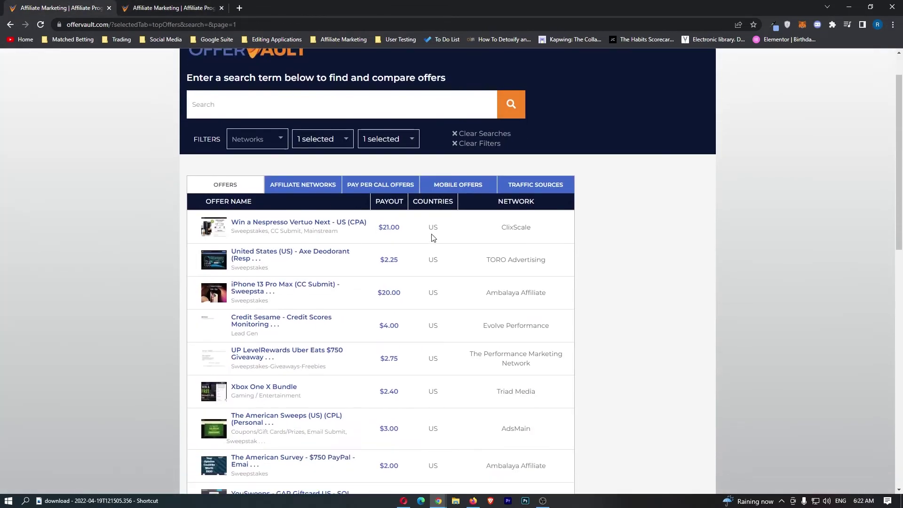
left_click(178, 4)
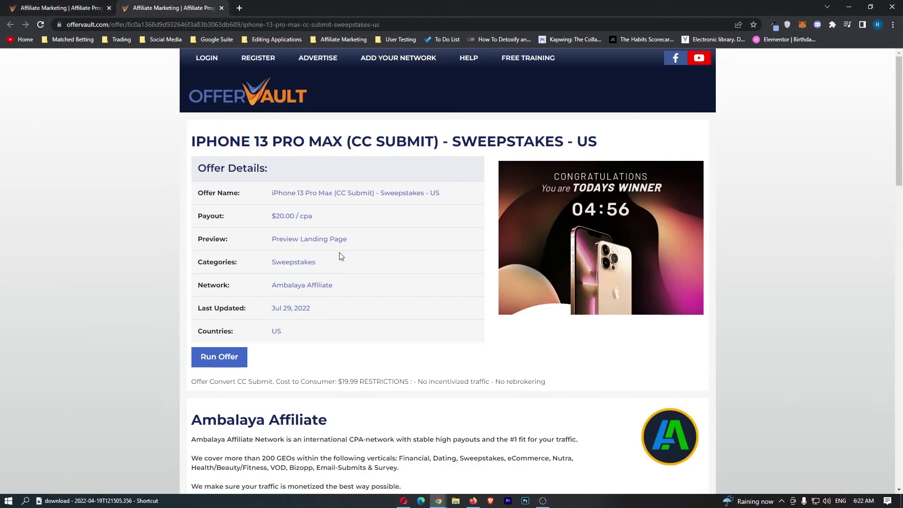
left_click(222, 350)
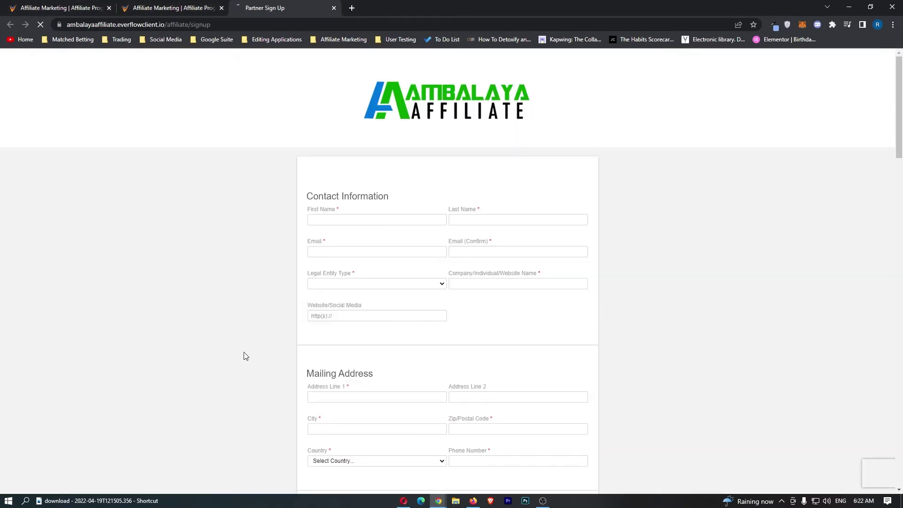
scroll(395, 199, "down", 3)
scroll(395, 200, "down", 20)
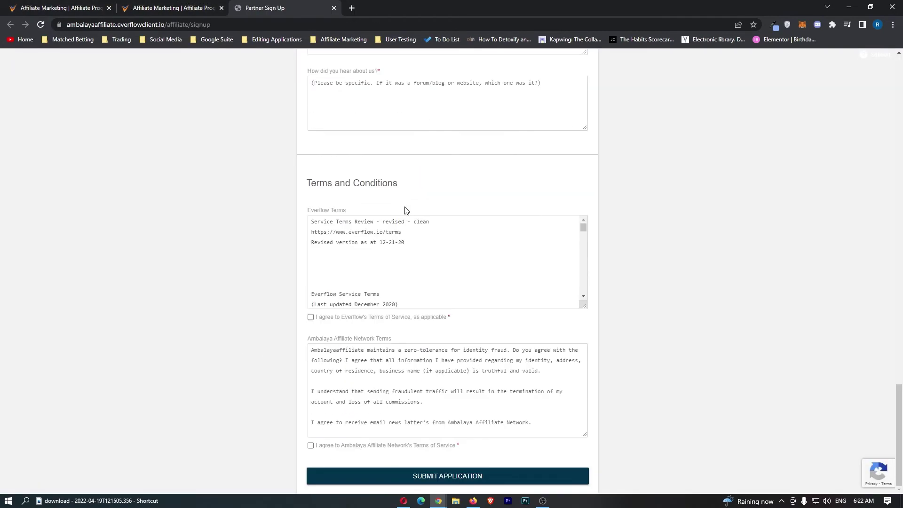
scroll(407, 213, "up", 20)
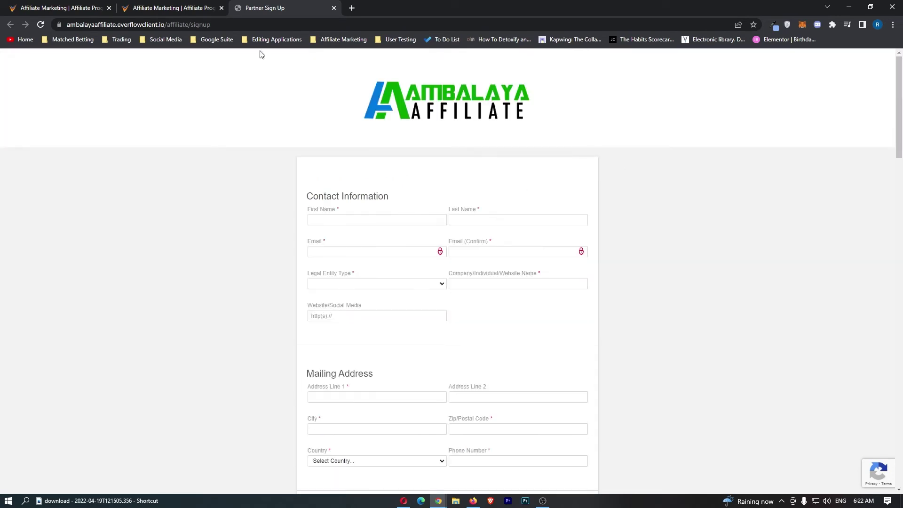
left_click(334, 8)
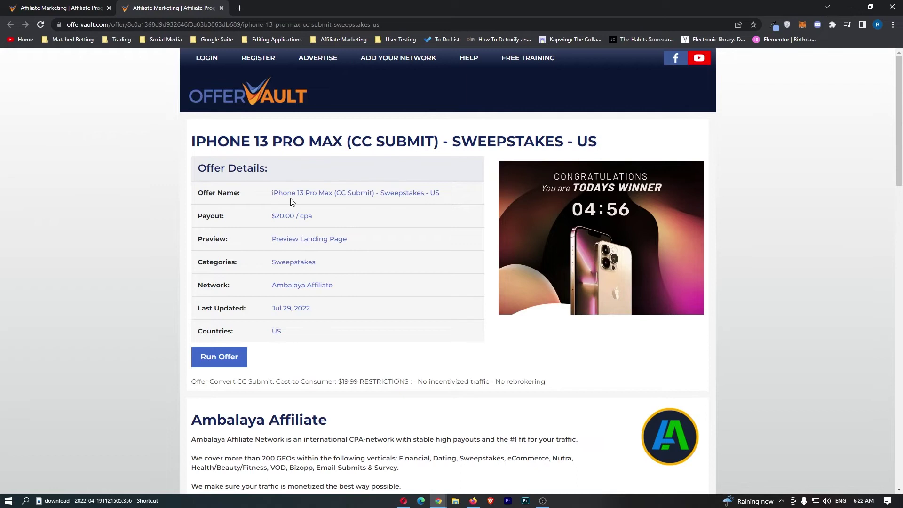
Reopen the iPhone 13 Pro Max US sweepstakes offer in a new tab and close the extra background tab.
left_click(30, 4)
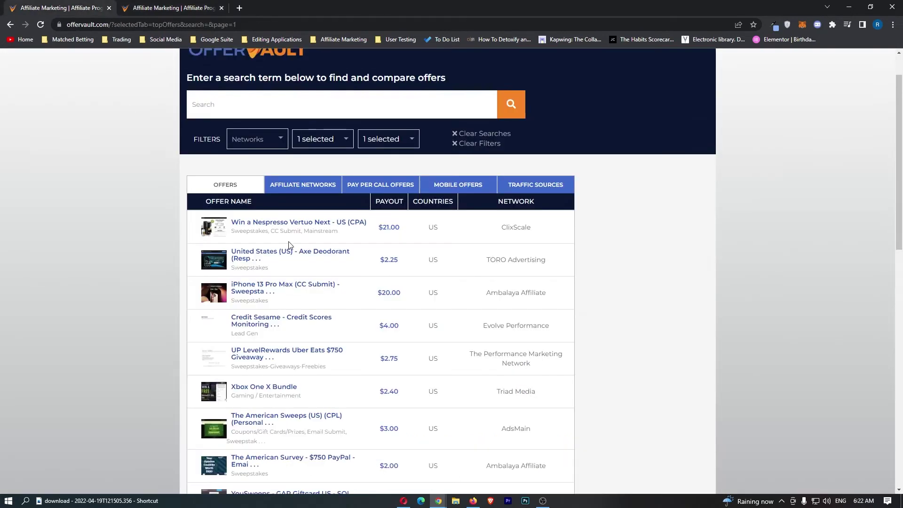
right_click(290, 285)
left_click(322, 293)
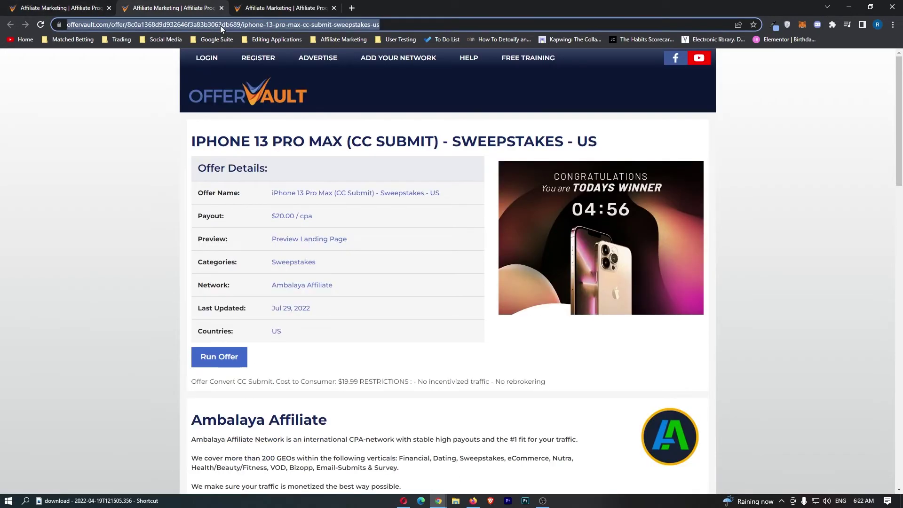
left_click(332, 8)
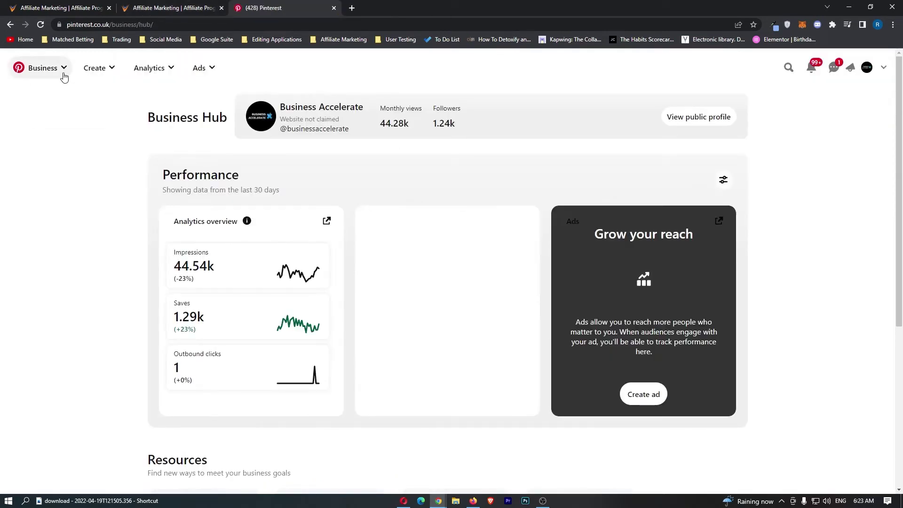
From Pinterest's home feed, search for 'iphone giveaway' pins.
left_click(65, 71)
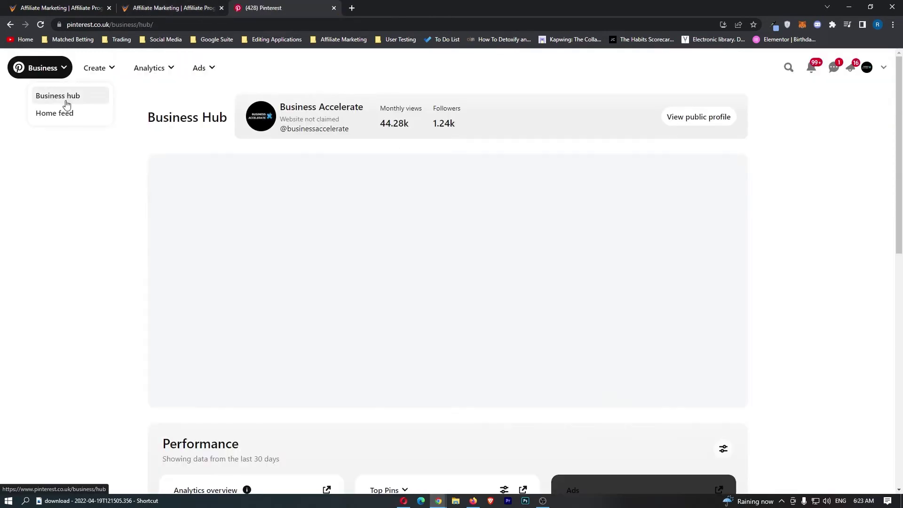
left_click(66, 112)
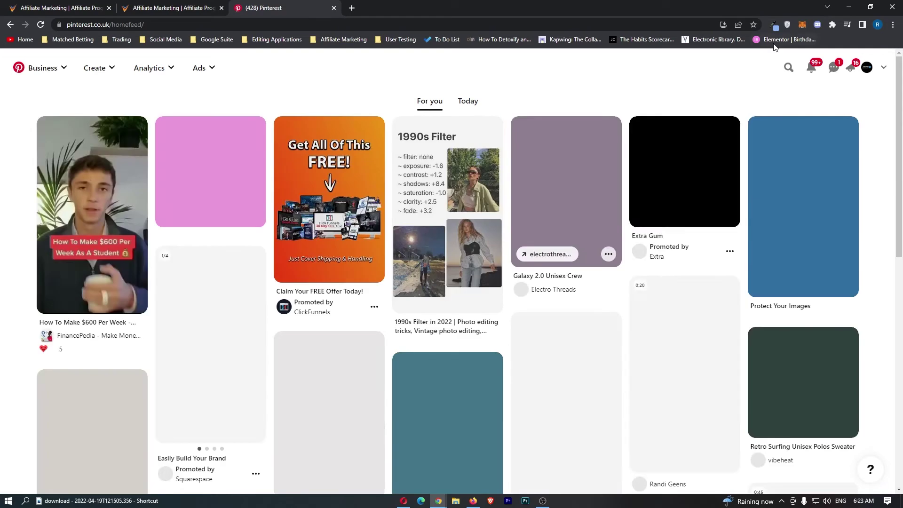
left_click(788, 68)
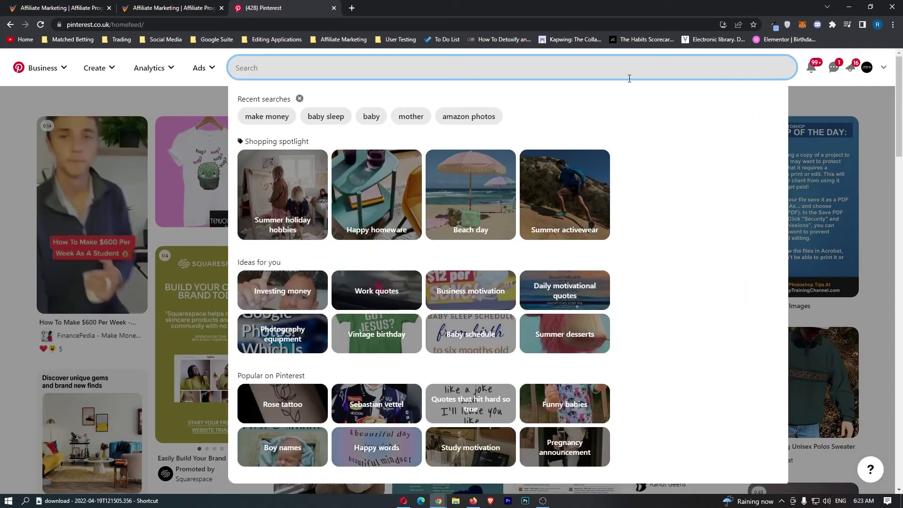
type("iphone giv")
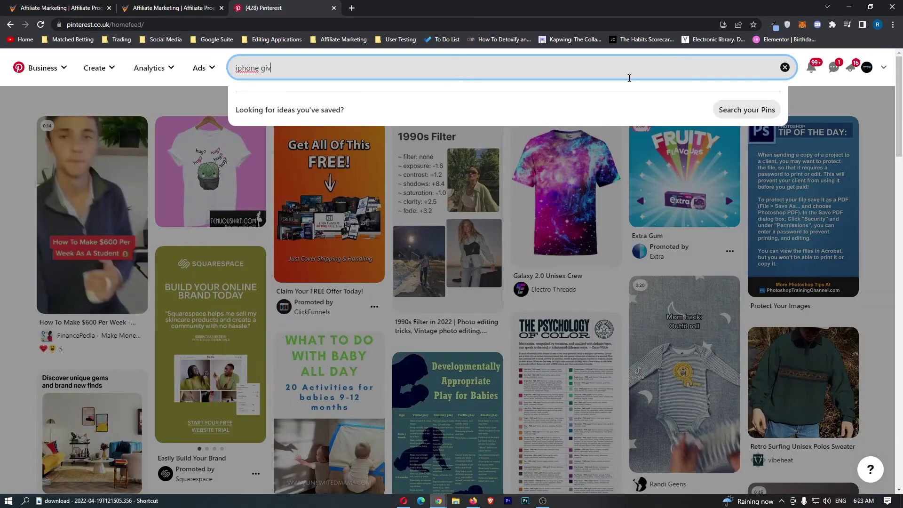
type("eaway")
key("Return")
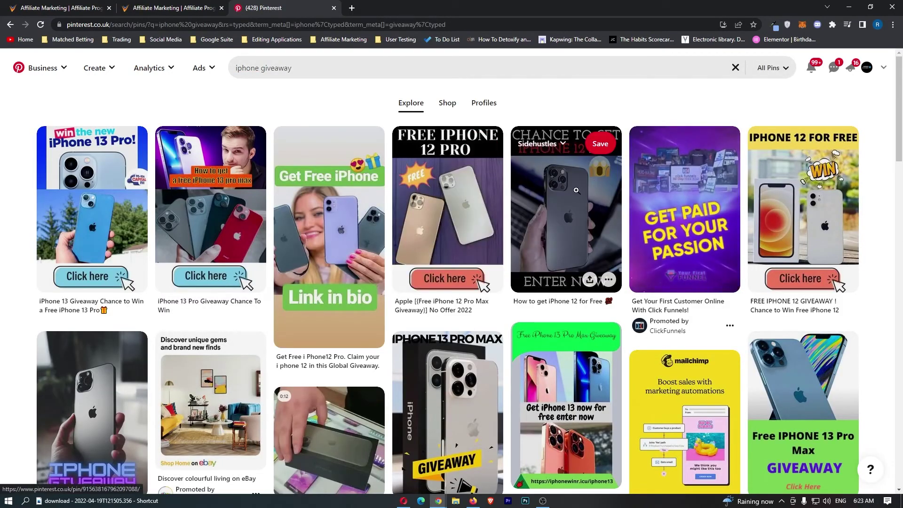
scroll(575, 190, "down", 2)
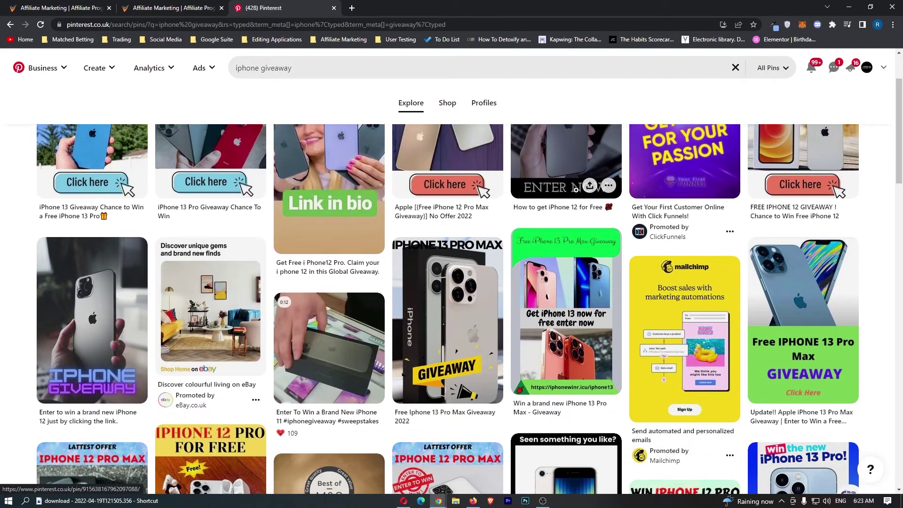
left_click(444, 290)
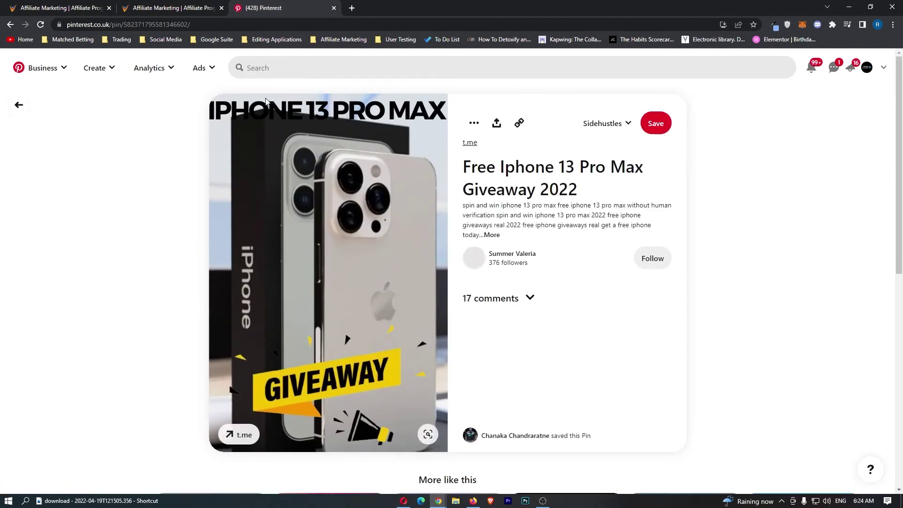
right_click(470, 143)
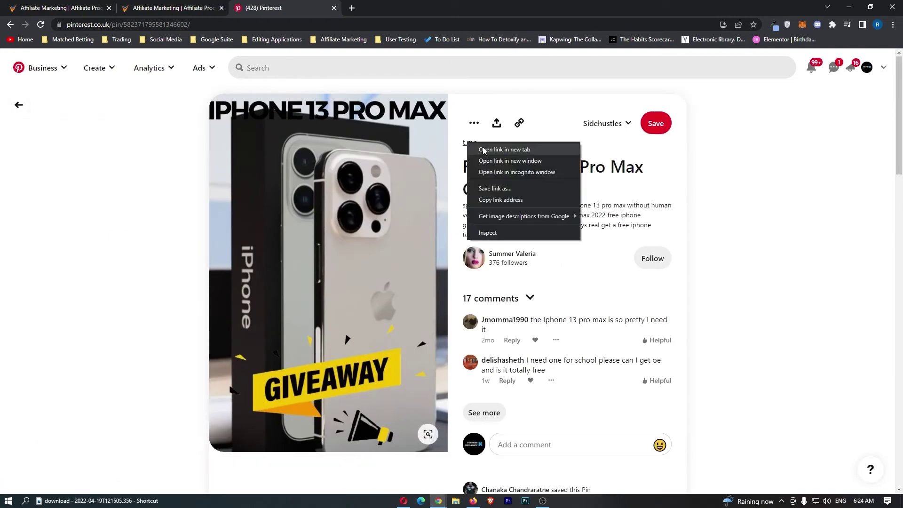
left_click(484, 149)
left_click(377, 9)
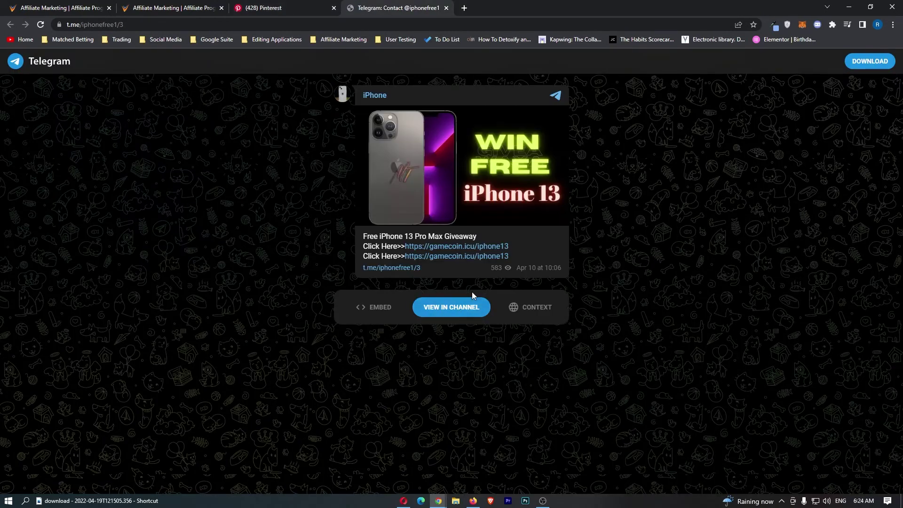
left_click(446, 8)
left_click(16, 103)
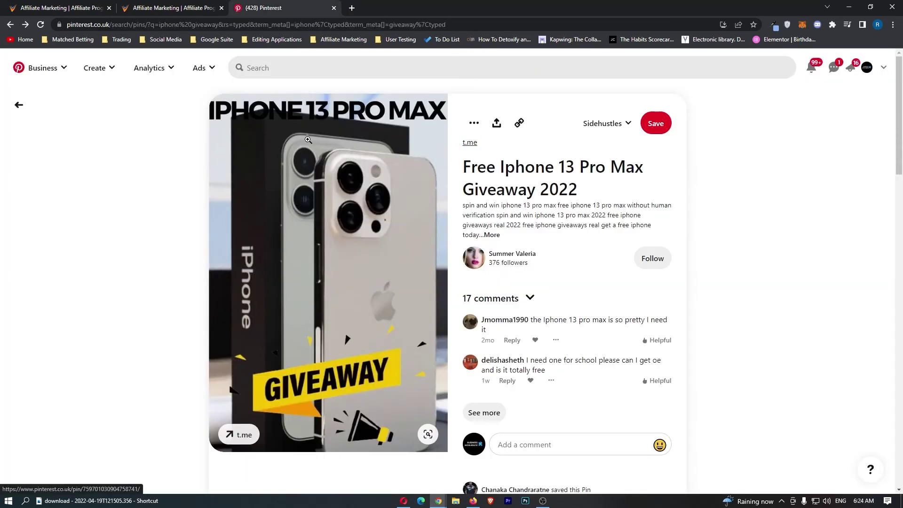
left_click(100, 314)
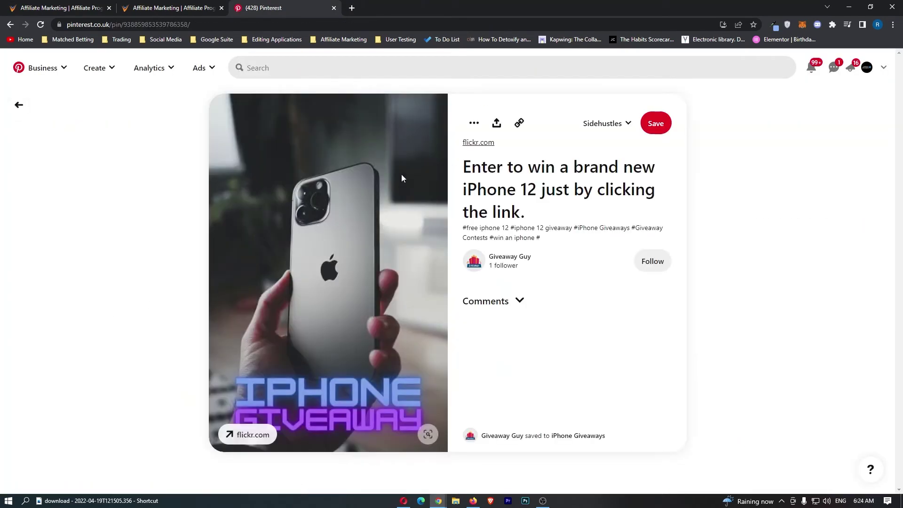
right_click(474, 141)
left_click(488, 149)
left_click(385, 8)
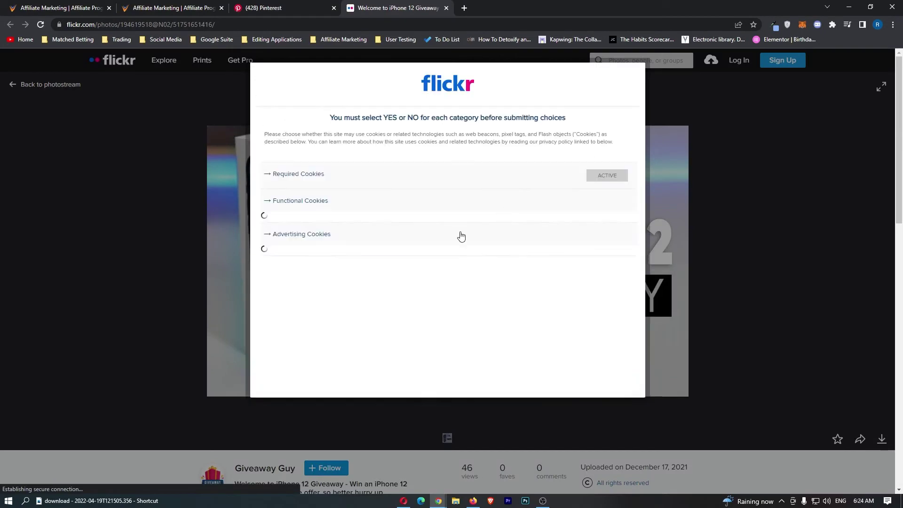
left_click(446, 8)
left_click(16, 103)
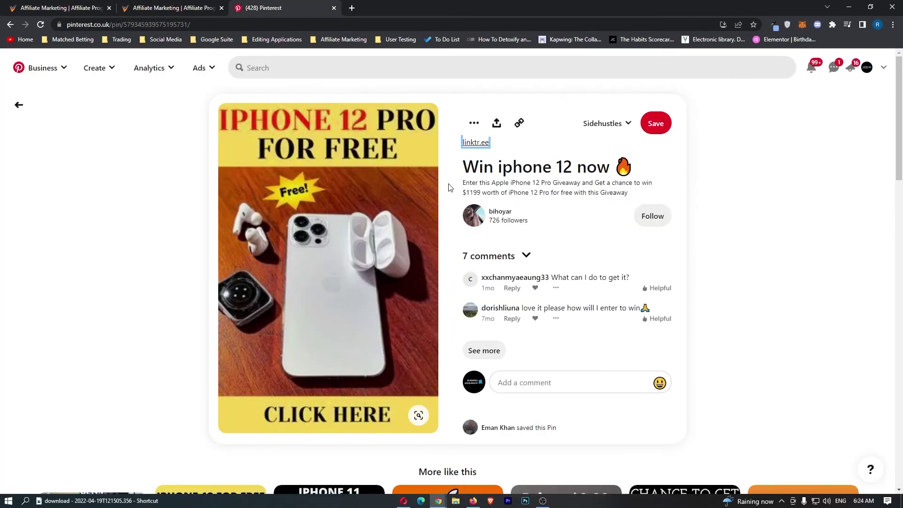
left_click(16, 103)
scroll(554, 207, "down", 2)
scroll(555, 206, "down", 6)
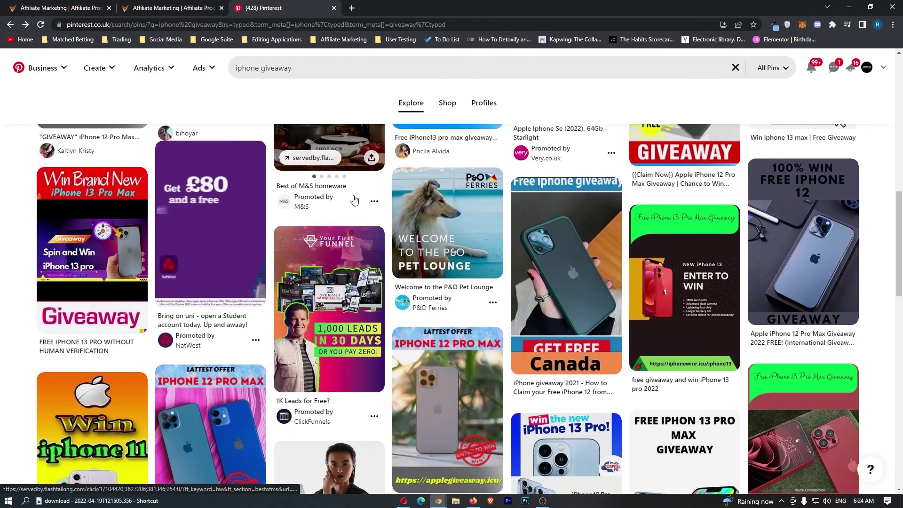
scroll(313, 196, "down", 5)
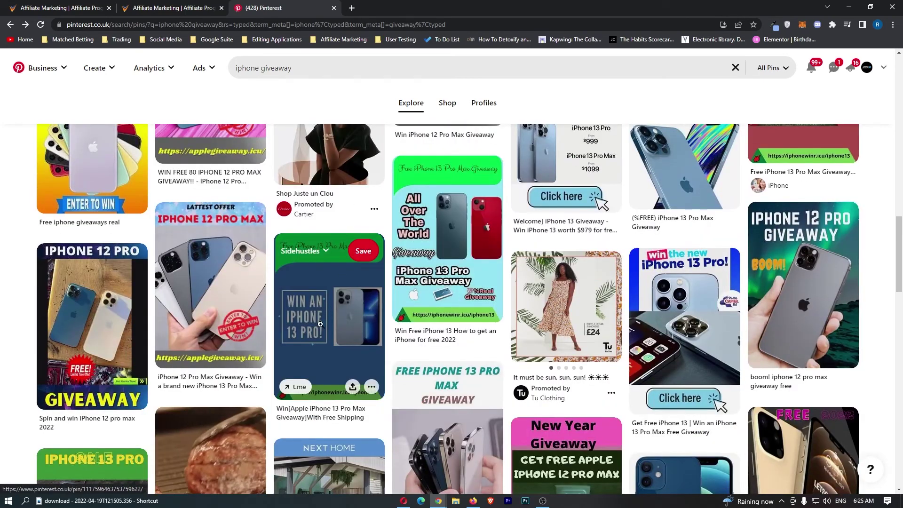
scroll(494, 337, "up", 15)
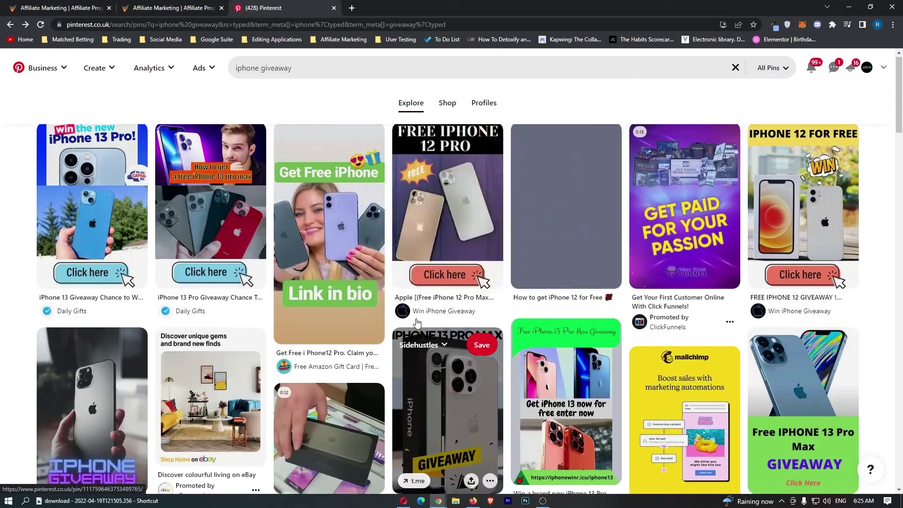
scroll(811, 291, "down", 2)
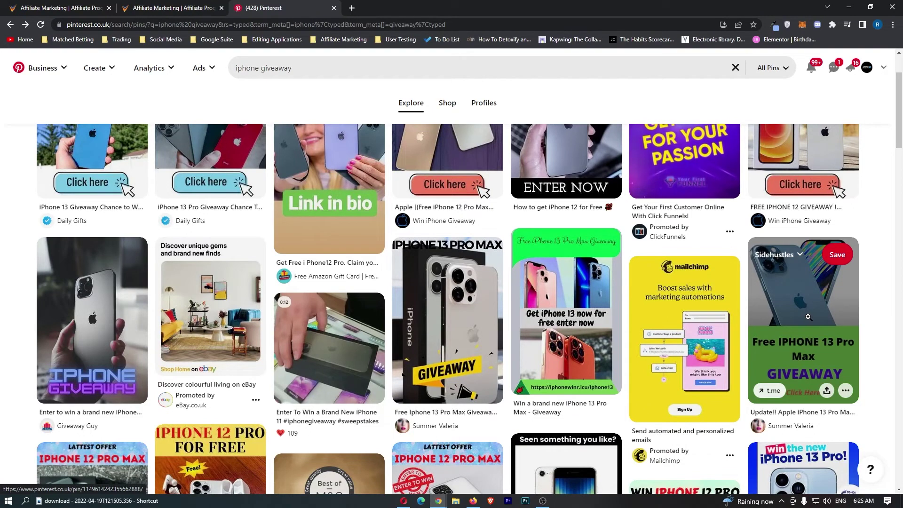
Broaden the search to 'giveaway' and open the Wealthy Nickel profile in a background tab.
left_click(231, 69)
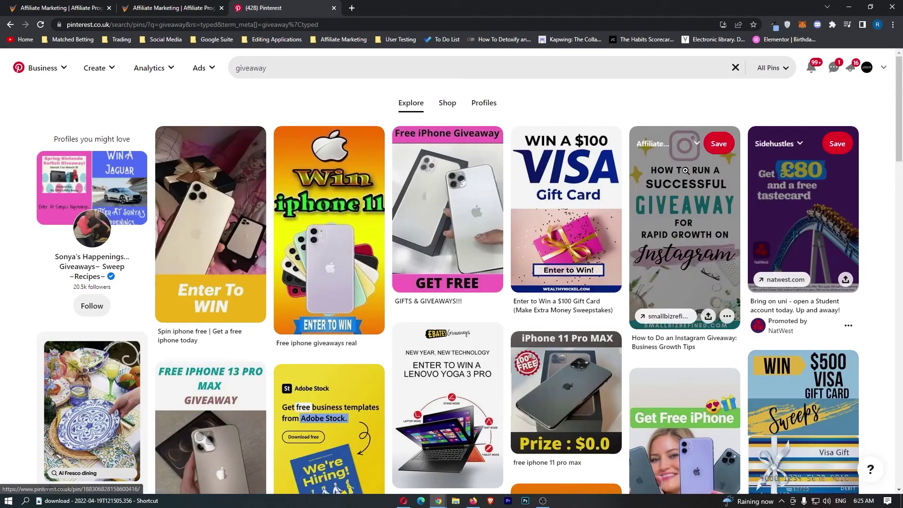
left_click(557, 199)
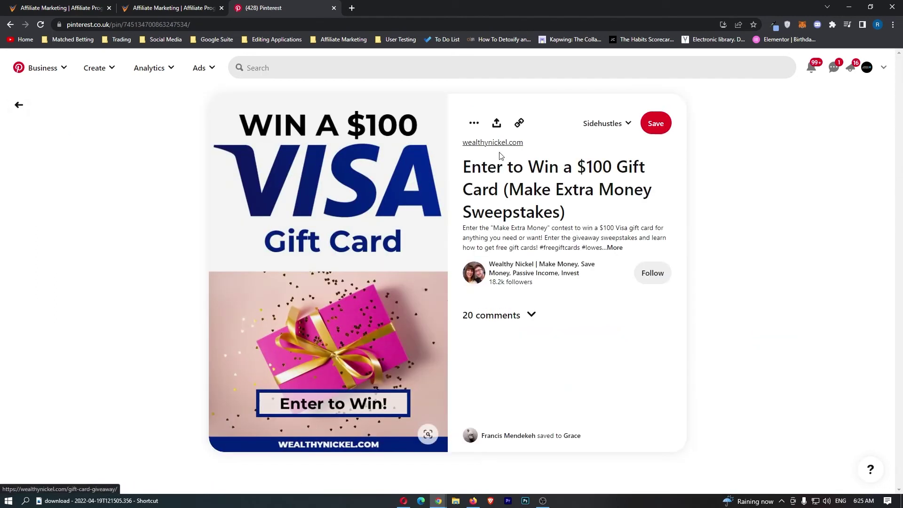
middle_click(517, 269)
key("alt+Left")
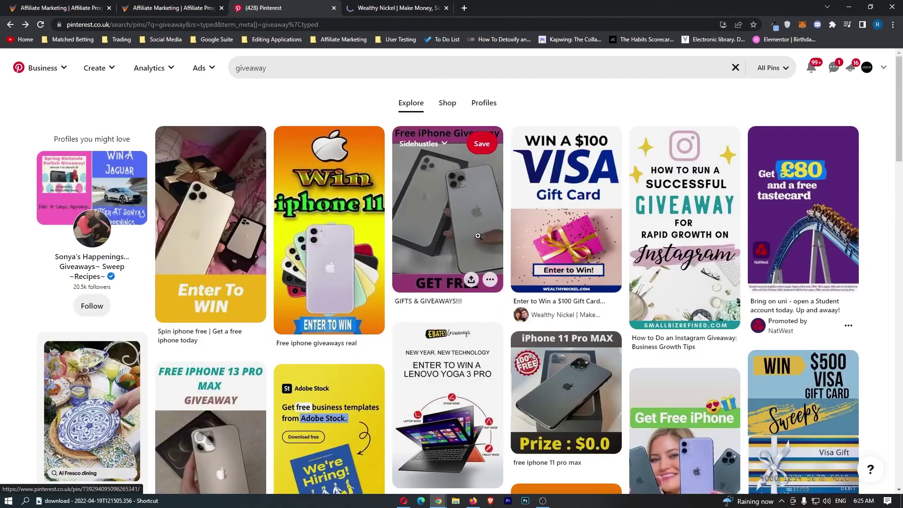
left_click(489, 236)
key("alt+Left")
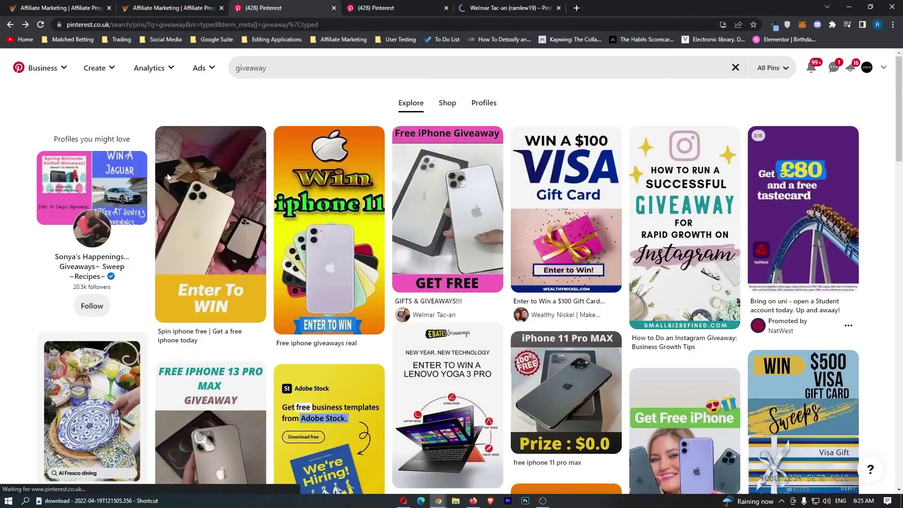
Open the Free iPhone 13 Pro Max Giveaway pin's creator profile in a new tab.
scroll(176, 348, "down", 1)
middle_click(176, 348)
left_click(176, 348)
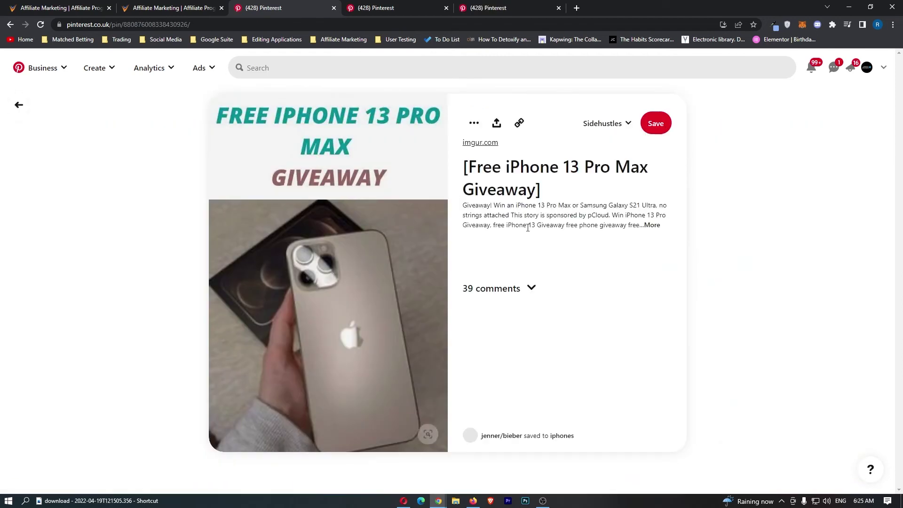
right_click(505, 240)
left_click(532, 249)
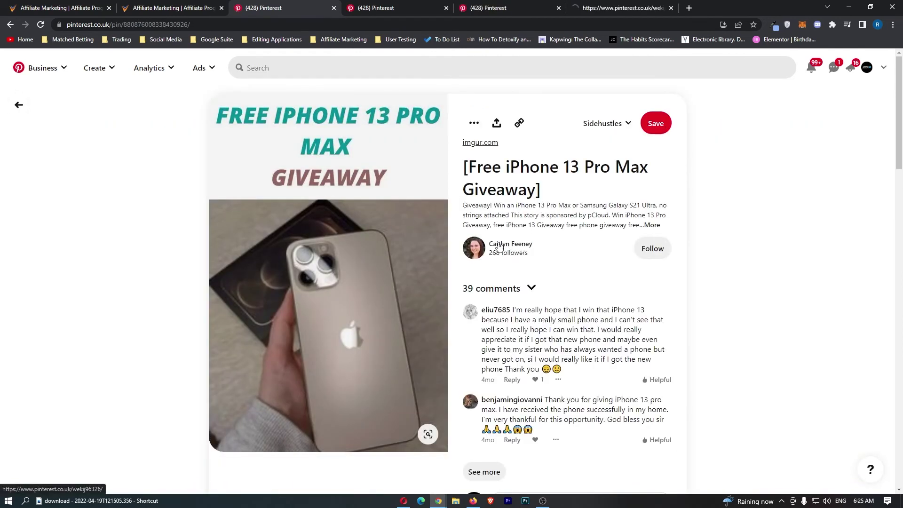
key("alt+Left")
scroll(334, 197, "down", 8)
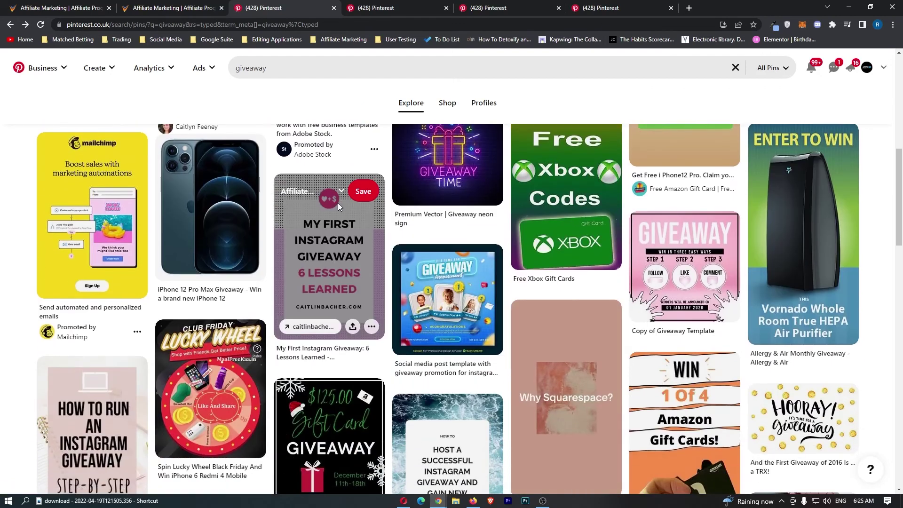
Browse the Wealthy Nickel profile's pins and highlight its 366.6k monthly views.
key("ctrl+Tab")
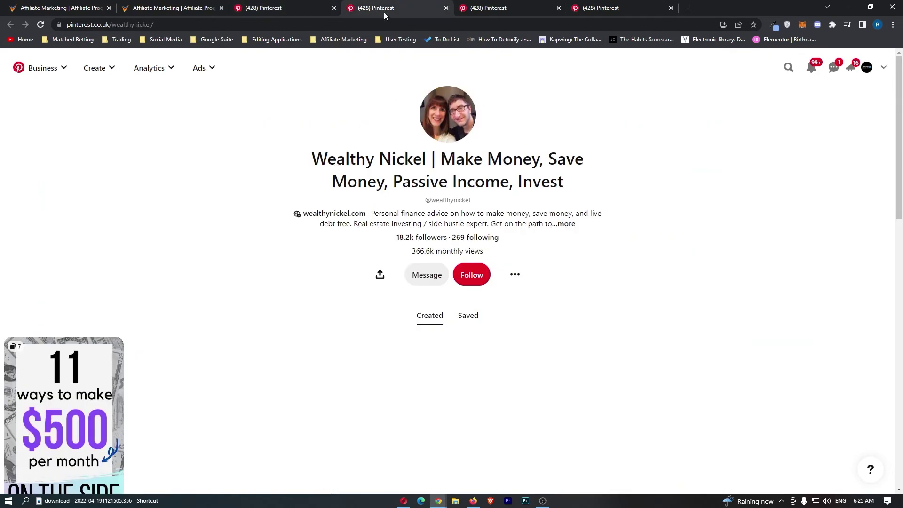
scroll(289, 175, "down", 10)
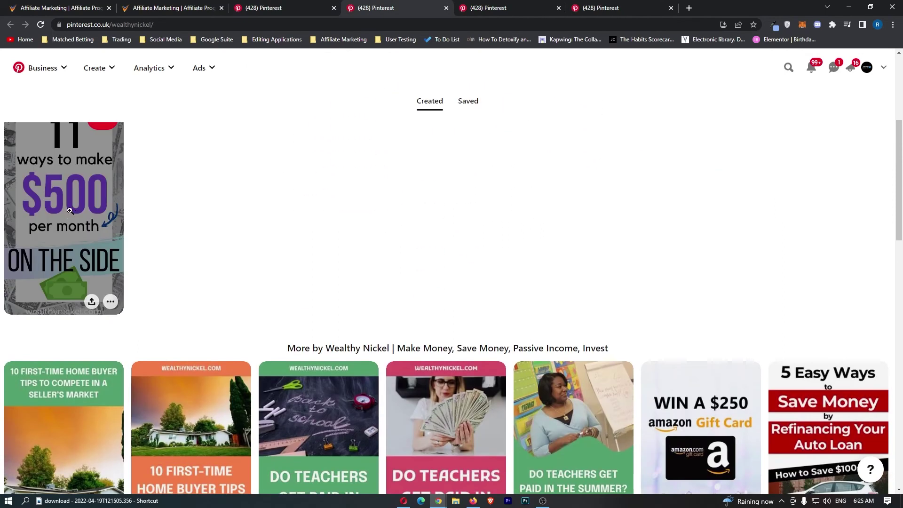
scroll(267, 189, "down", 3)
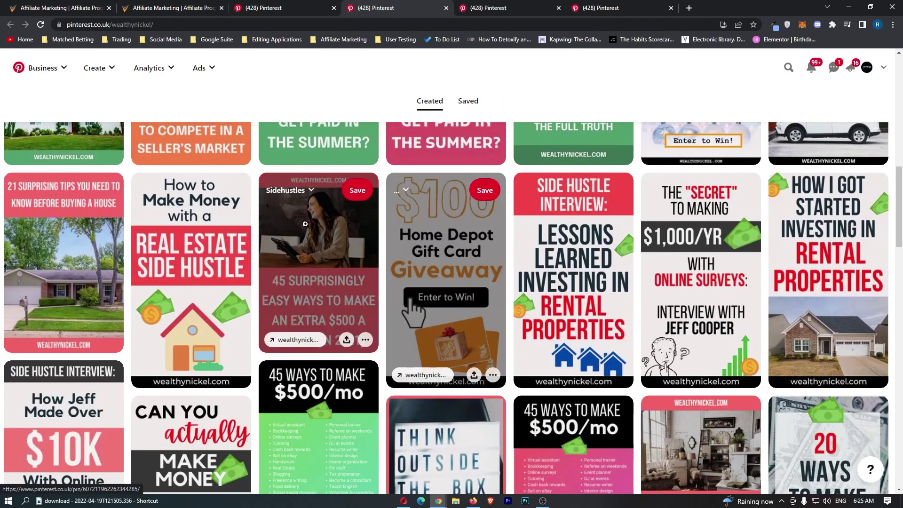
scroll(413, 315, "up", 10)
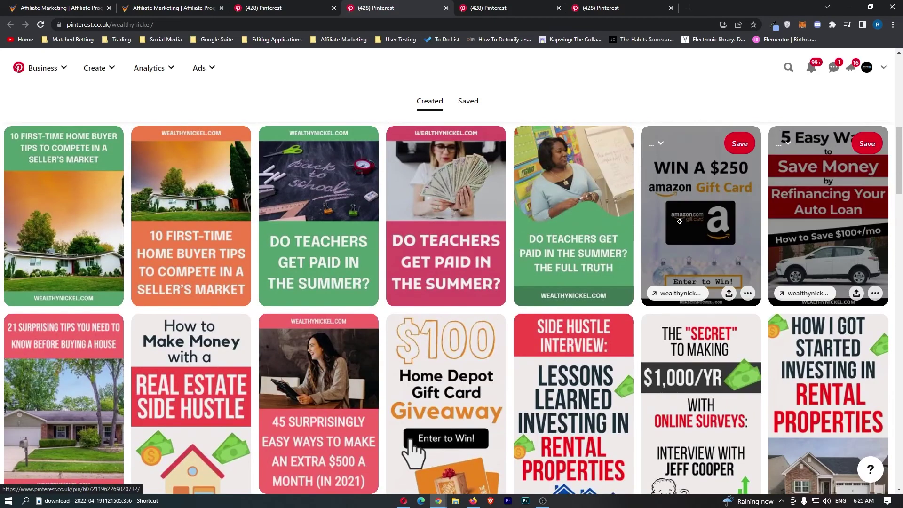
left_click_drag(410, 251, 491, 252)
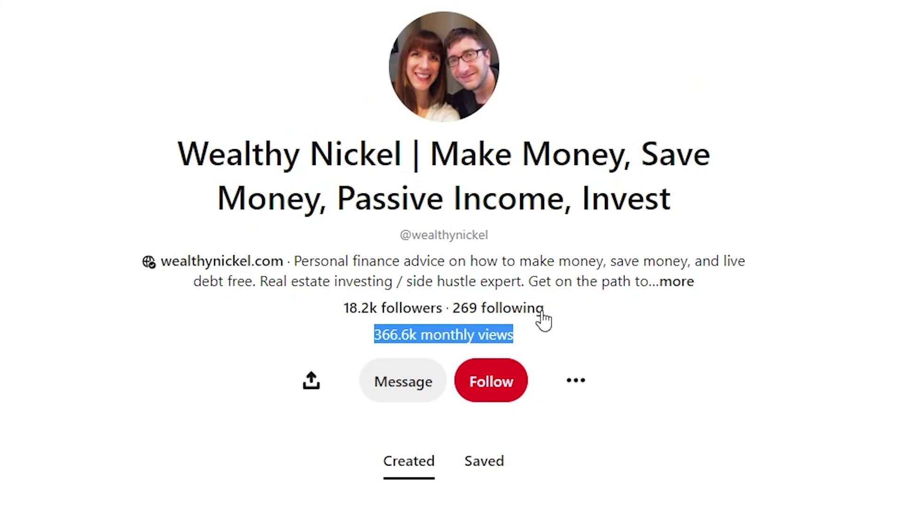
Launch Calculator and enter the 0.001 (0.1%) conversion rate.
key("super+s")
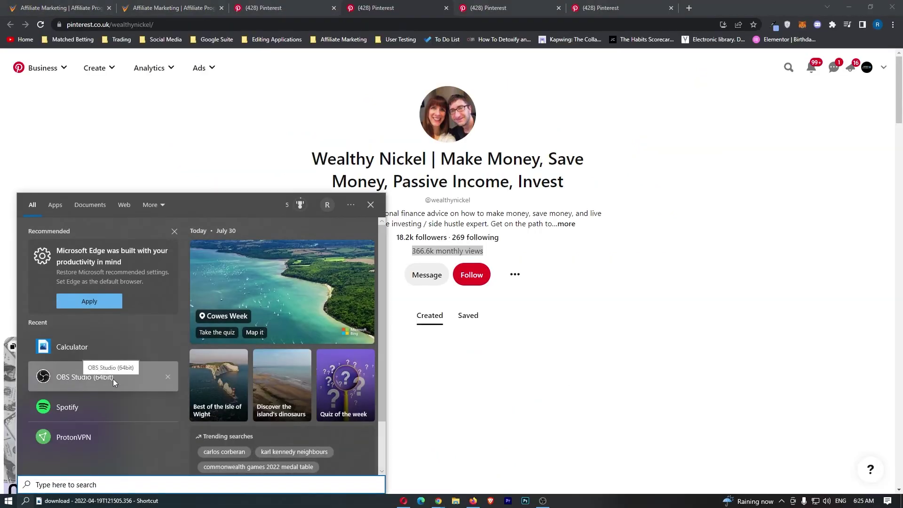
left_click(99, 346)
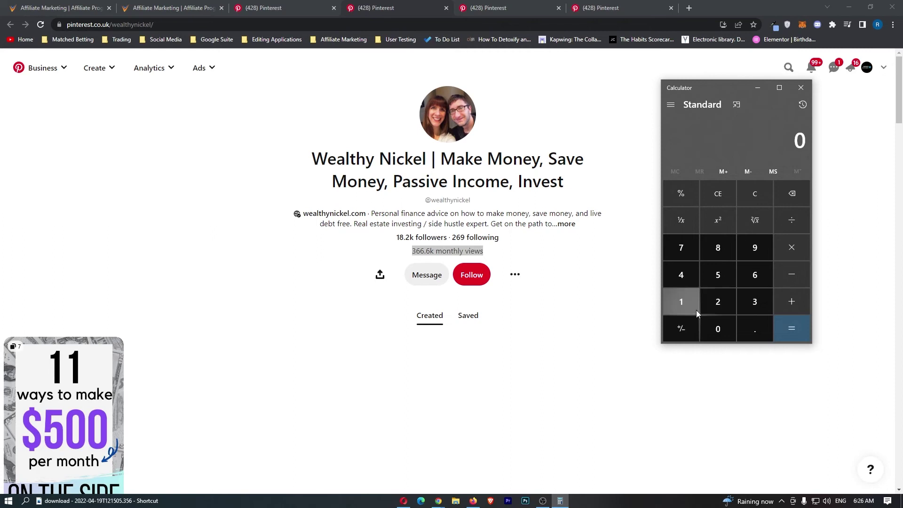
left_click(758, 327)
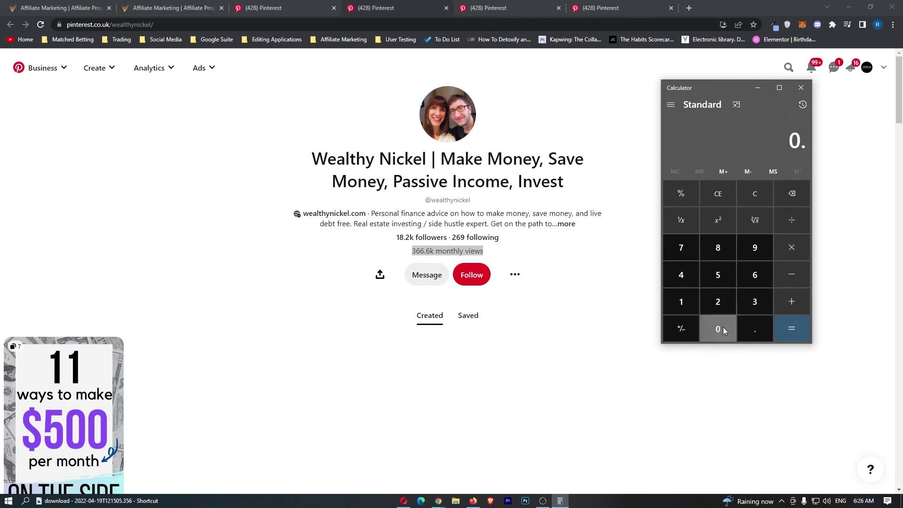
left_click(723, 327)
left_click(686, 303)
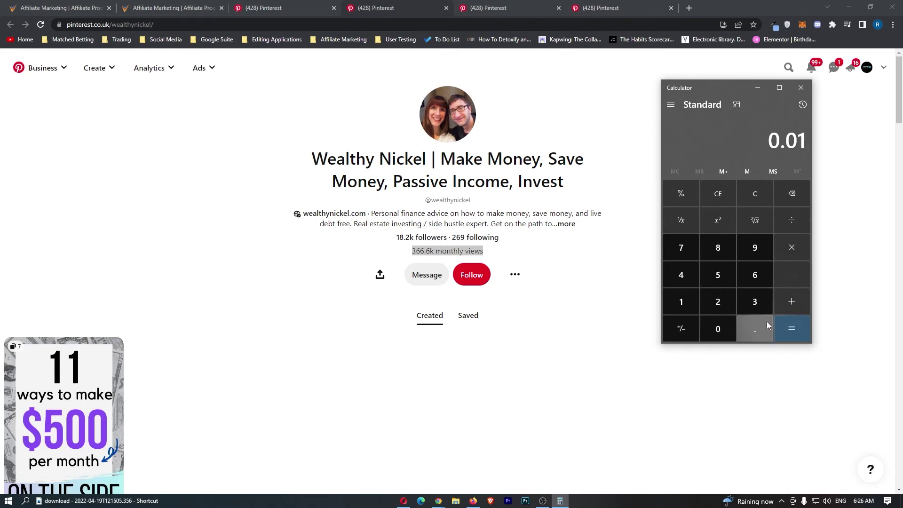
left_click(790, 191)
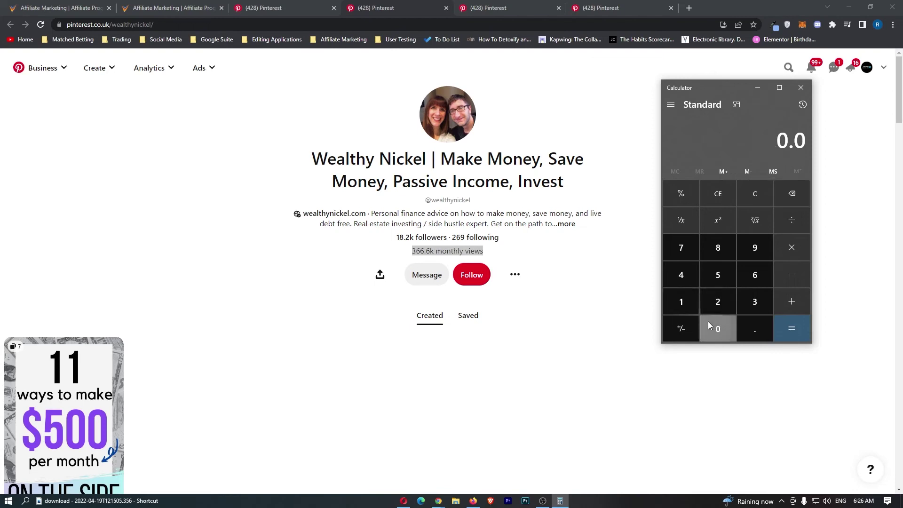
left_click(708, 325)
left_click(686, 298)
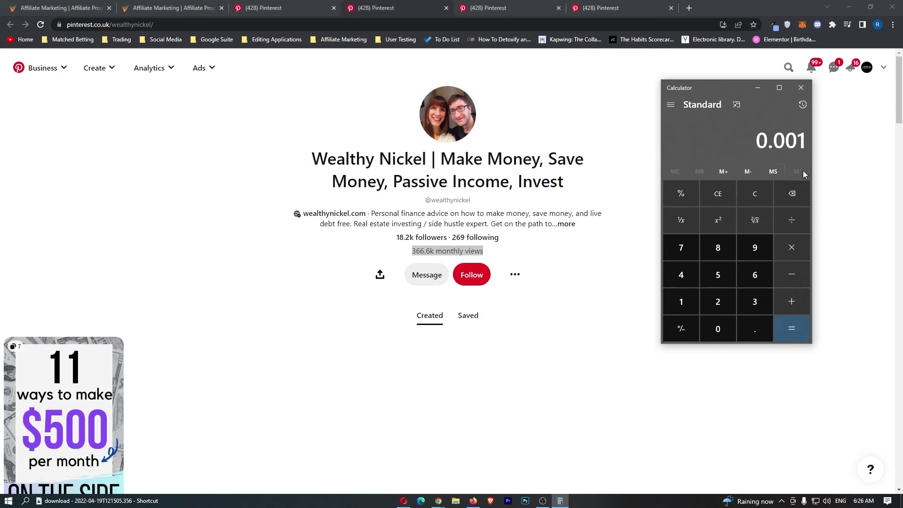
Multiply 0.001 by 366,000 monthly views to get 366.
left_click(794, 245)
left_click(739, 309)
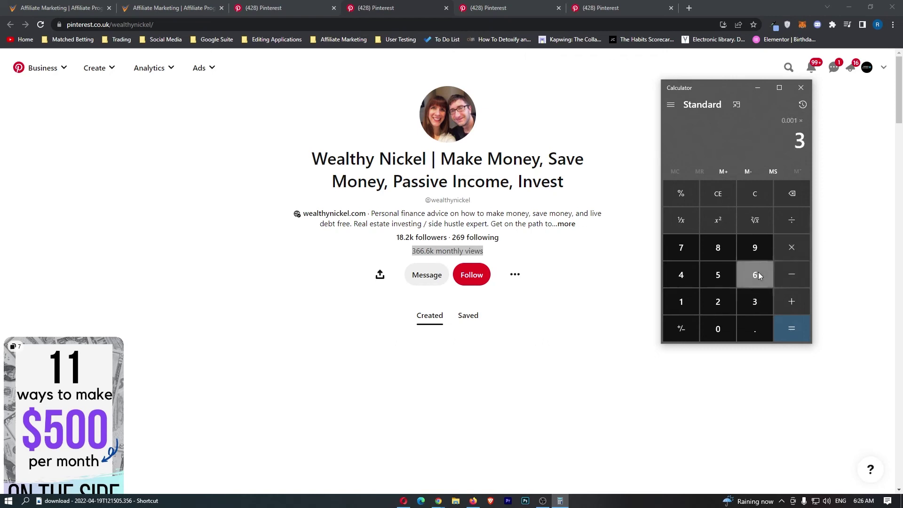
left_click(758, 272)
left_click(758, 272)
left_click(724, 325)
left_click(724, 325)
left_click(724, 324)
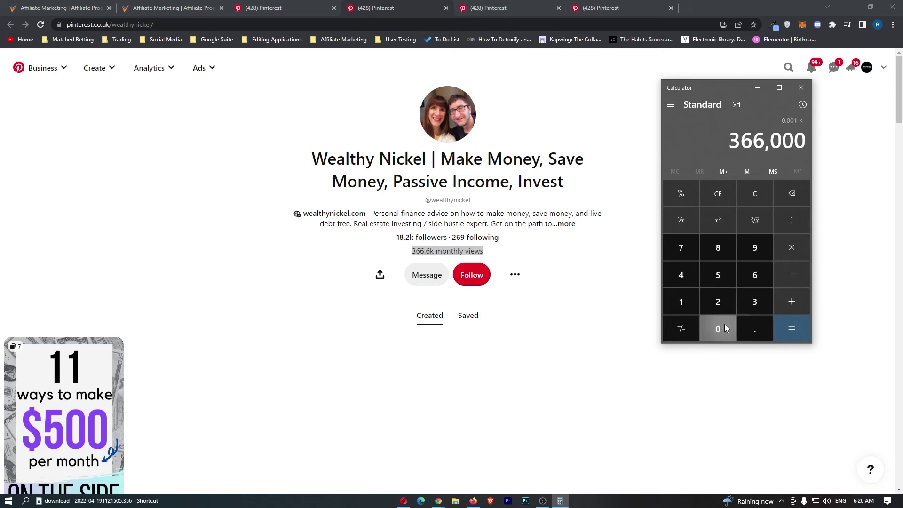
left_click(797, 332)
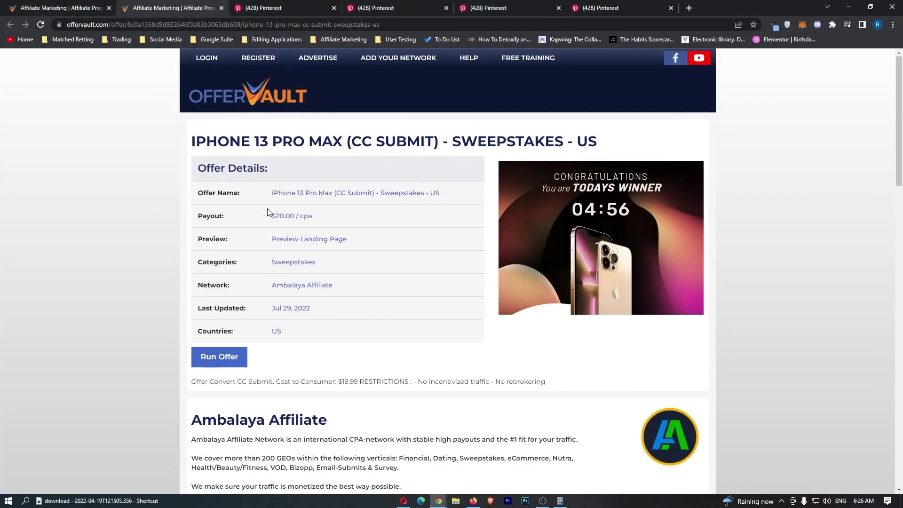
Note the $20.00 CPA payout on OfferVault and compute 366 × 20 = 7,320.
left_click_drag(264, 216, 314, 216)
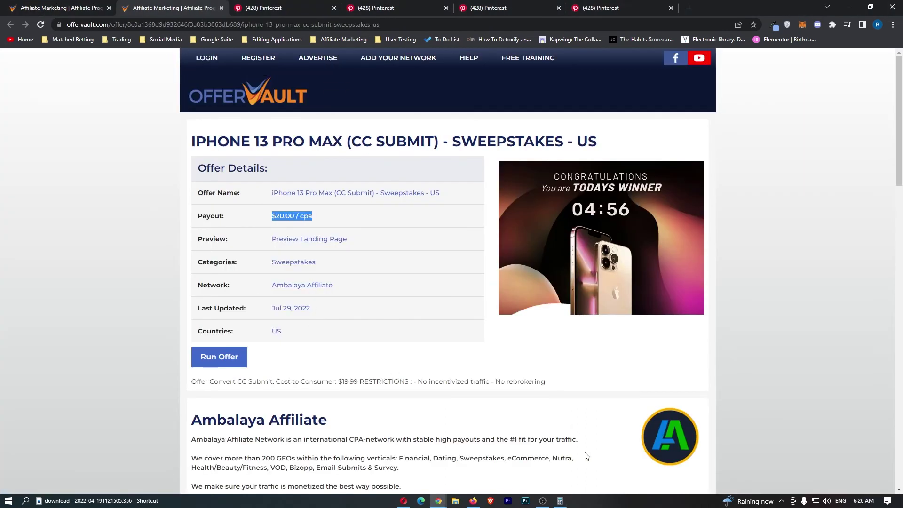
left_click(561, 501)
left_click(789, 254)
left_click(725, 309)
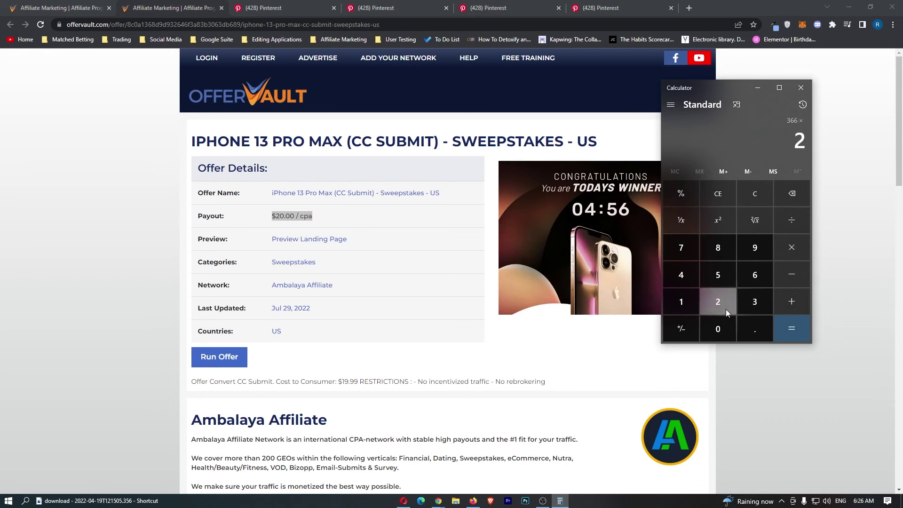
left_click(726, 322)
left_click(791, 334)
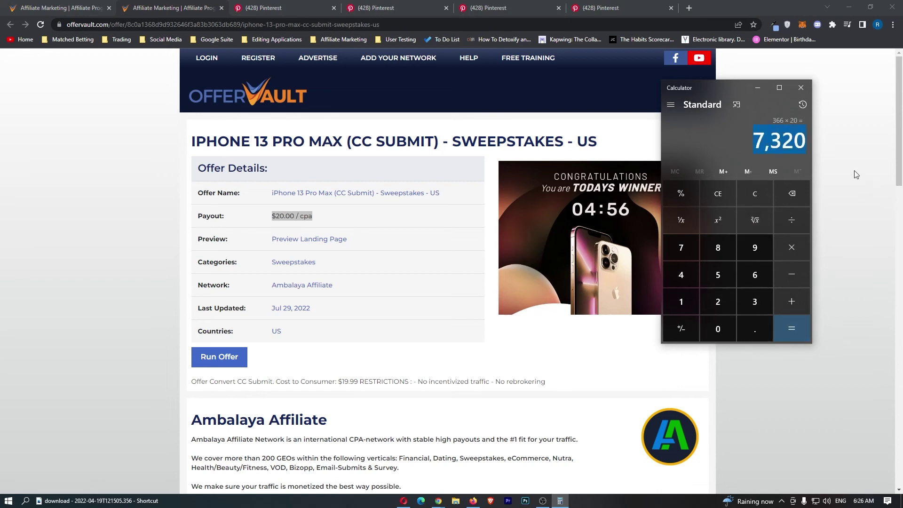
Close the extra profile tab and check another giveaway profile's 11.6k monthly views.
left_click(423, 6)
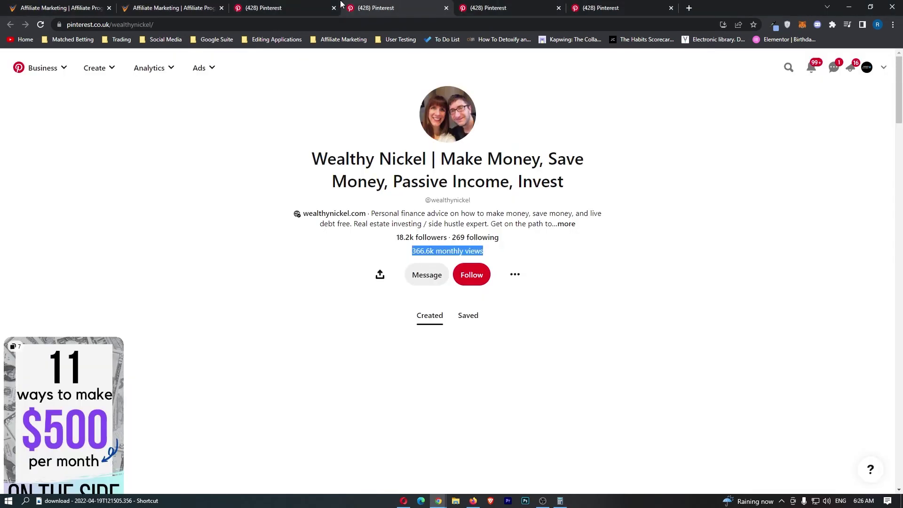
left_click(480, 6)
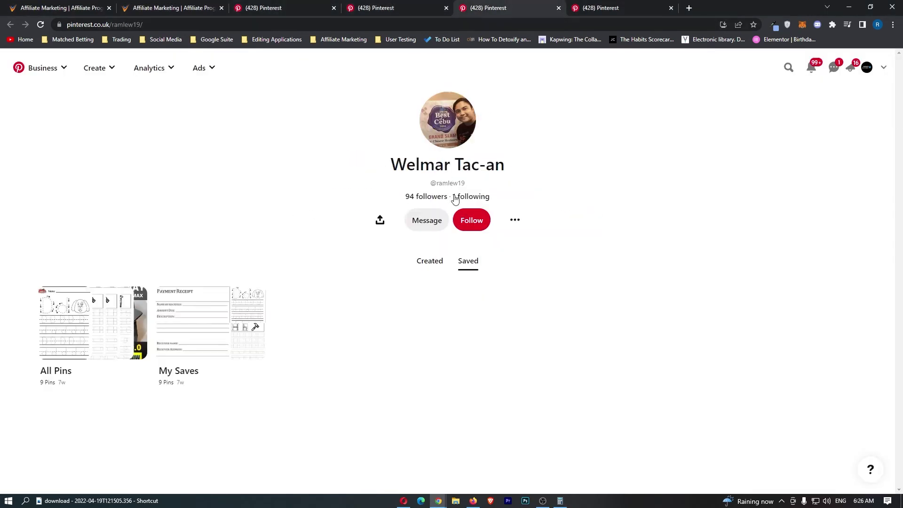
left_click(559, 8)
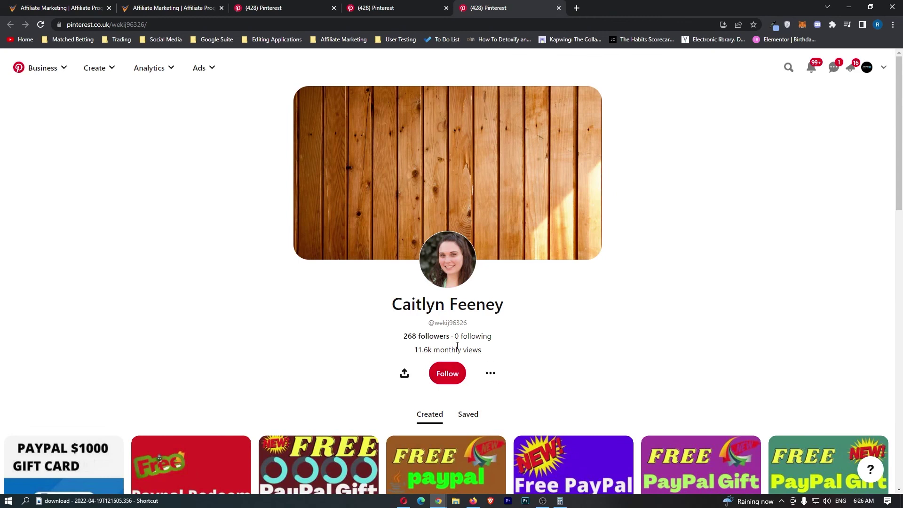
scroll(456, 346, "down", 1)
scroll(427, 294, "down", 2)
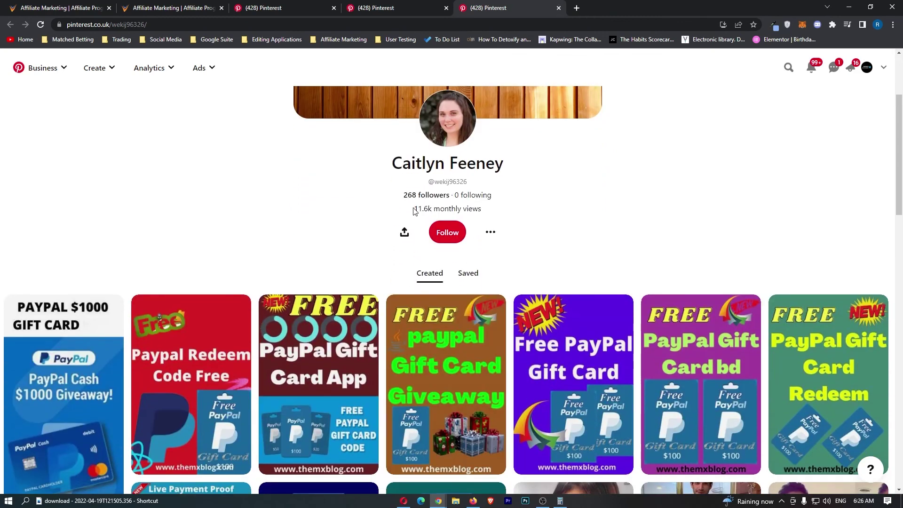
left_click_drag(413, 211, 512, 209)
left_click(512, 209)
Browse the giveaway search results, then go back to the OfferVault offers list.
scroll(515, 208, "down", 4)
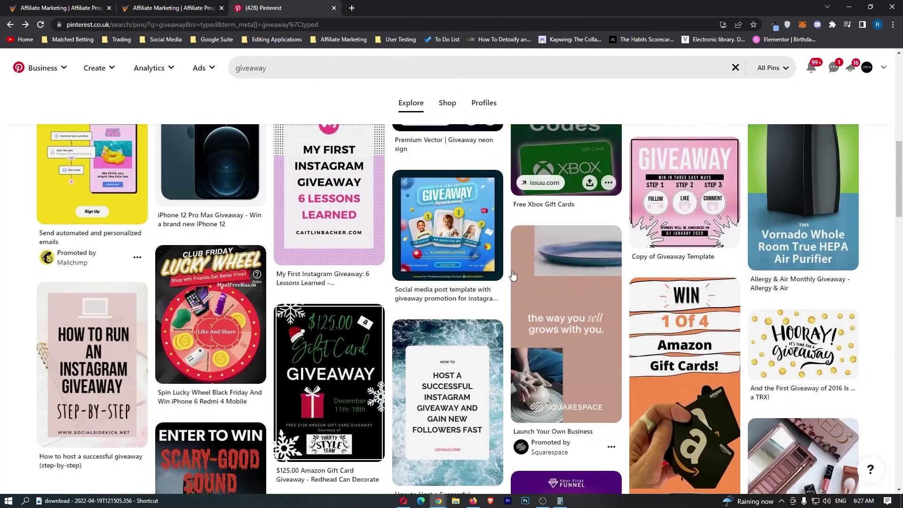
scroll(512, 284, "down", 12)
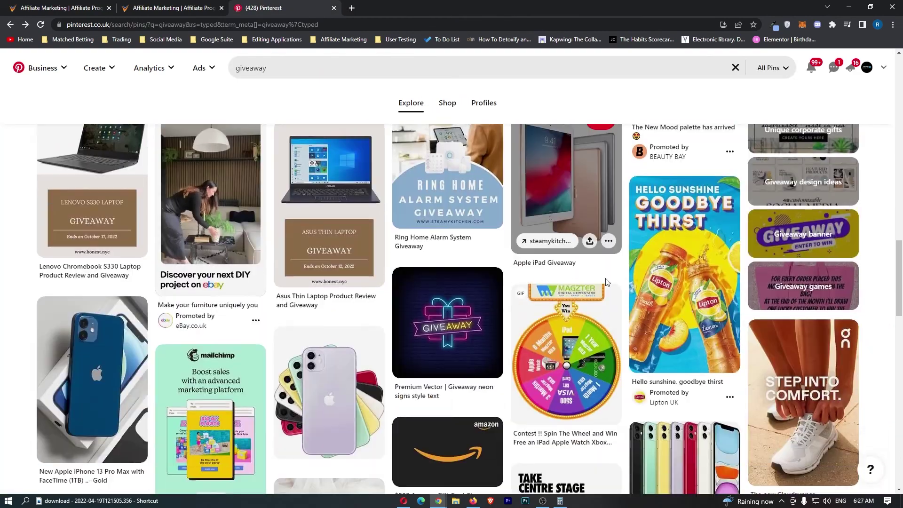
scroll(655, 282, "down", 5)
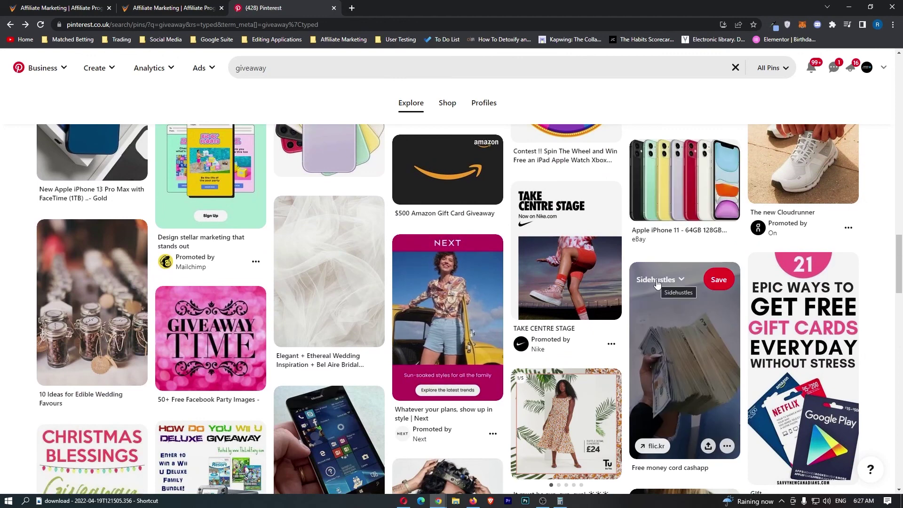
scroll(485, 217, "up", 20)
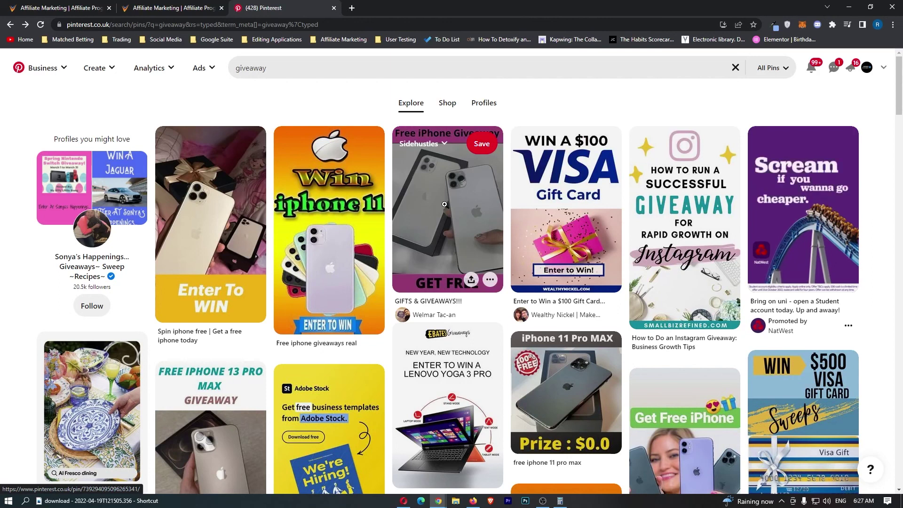
key("ctrl+Tab")
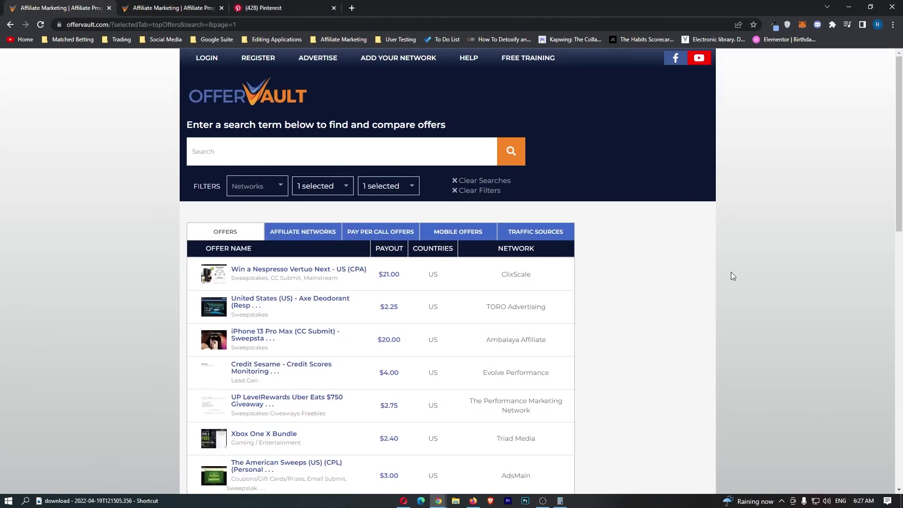